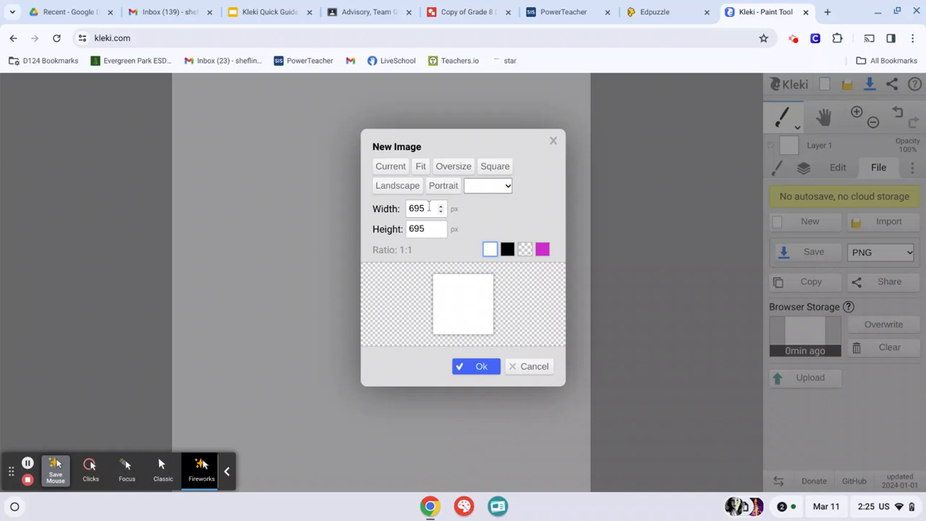
Try out the size presets and background colours, and create a square 695 × 695 px image with a white background
left_click(419, 167)
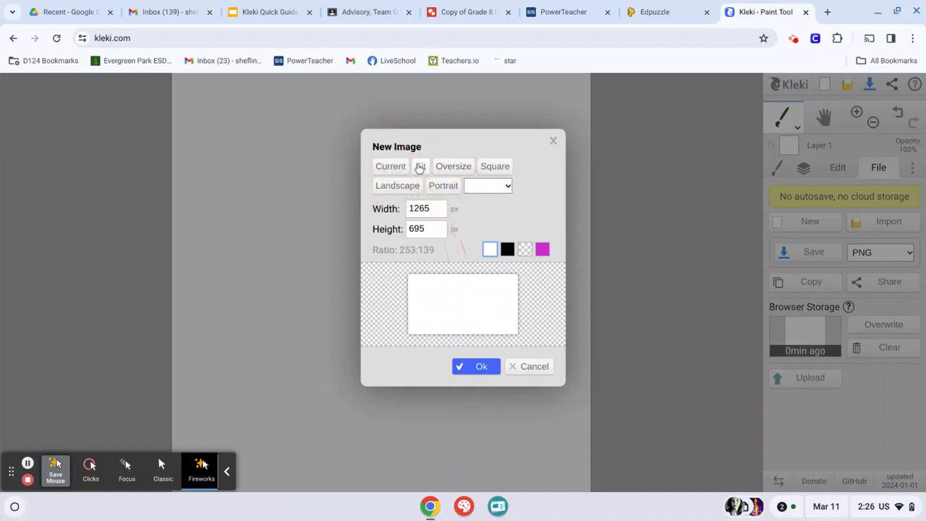
left_click(398, 184)
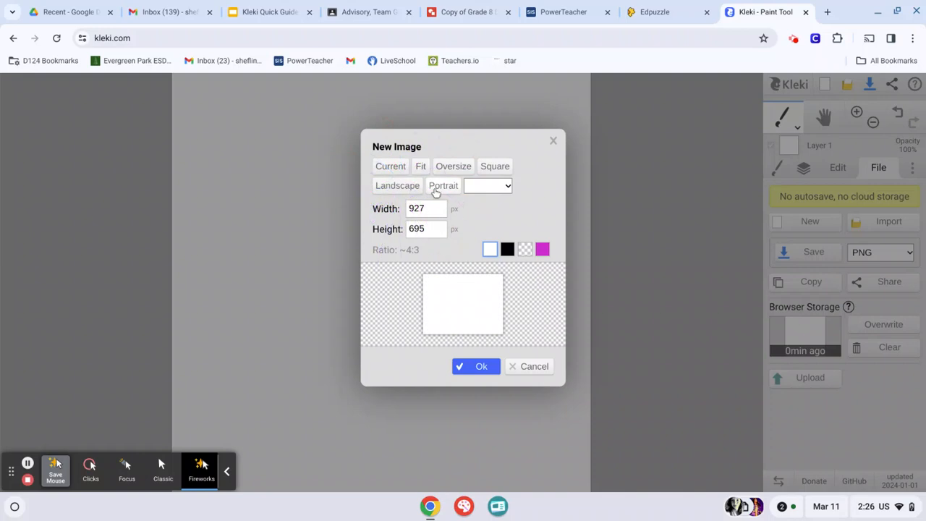
left_click(435, 187)
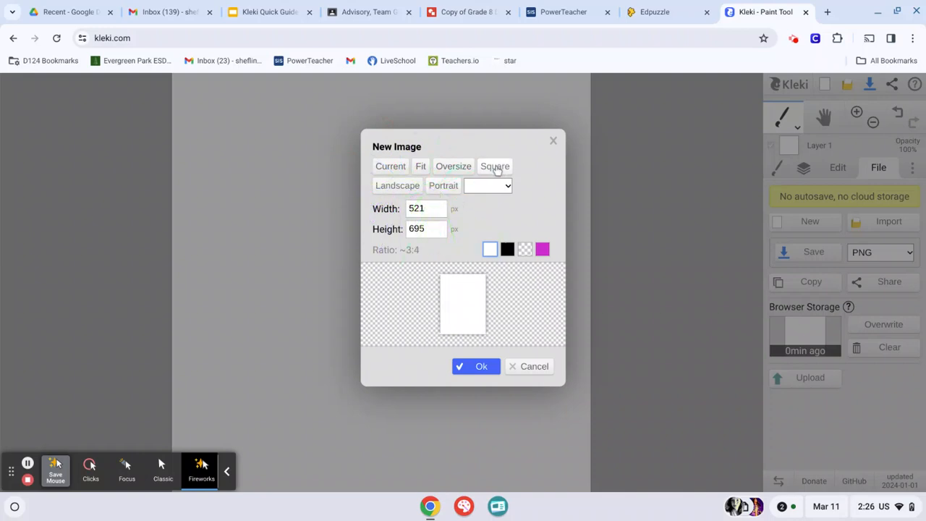
left_click(497, 169)
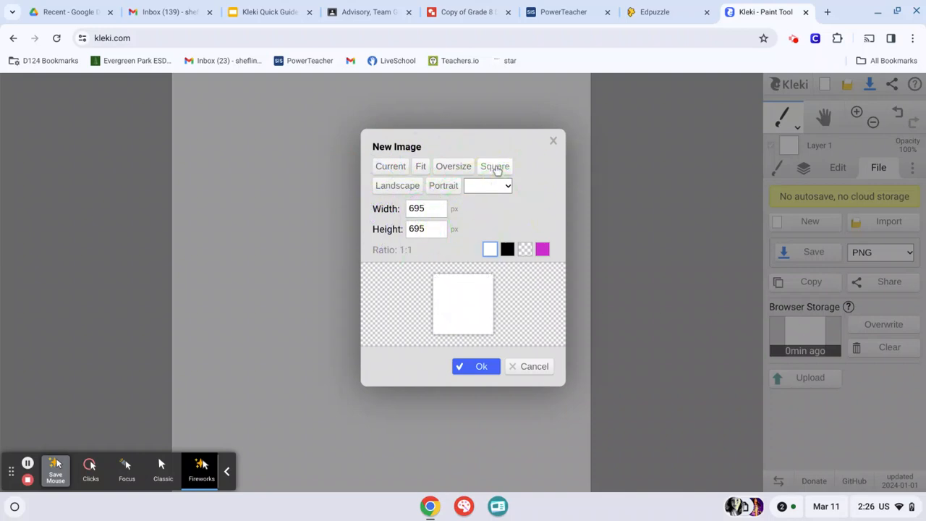
left_click(507, 251)
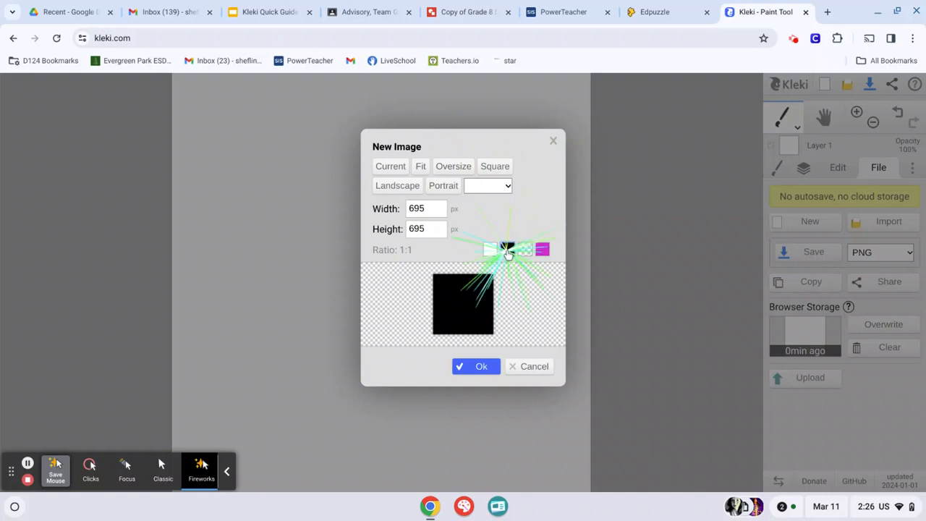
left_click(533, 250)
left_click(527, 251)
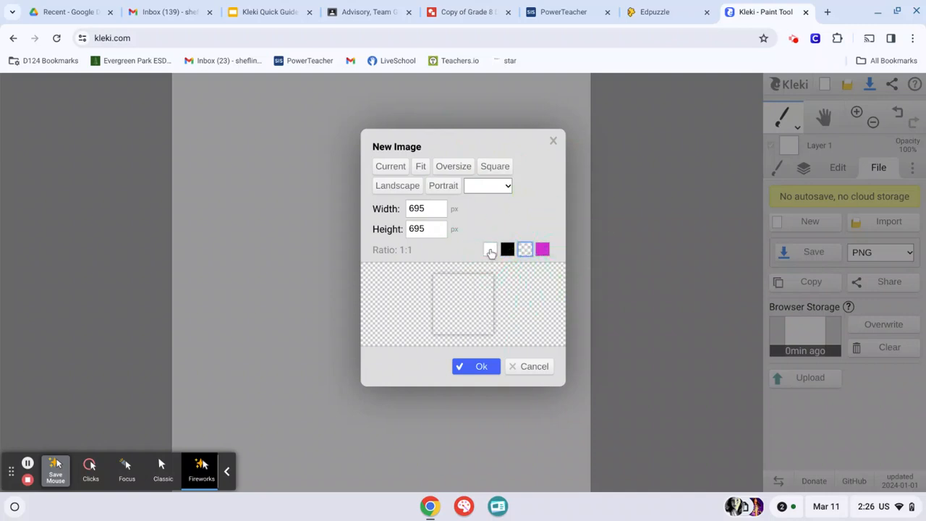
left_click(490, 250)
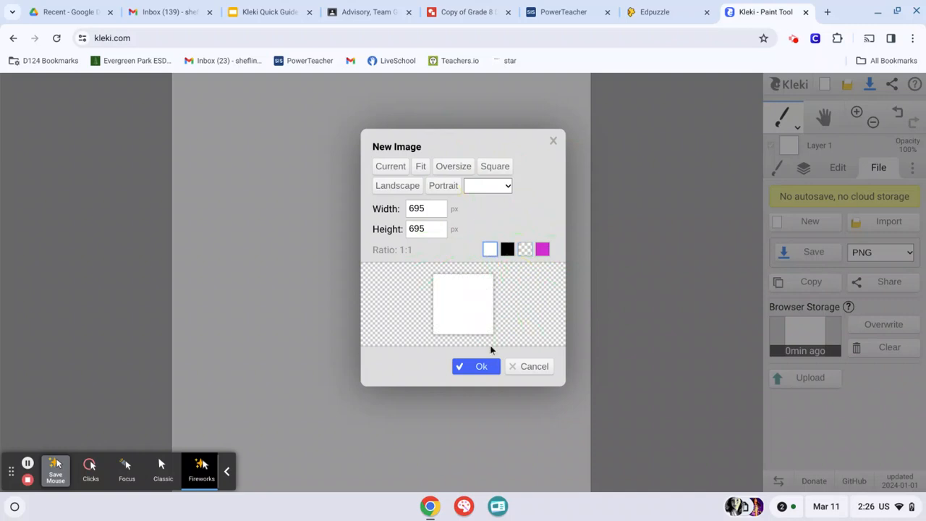
left_click(480, 367)
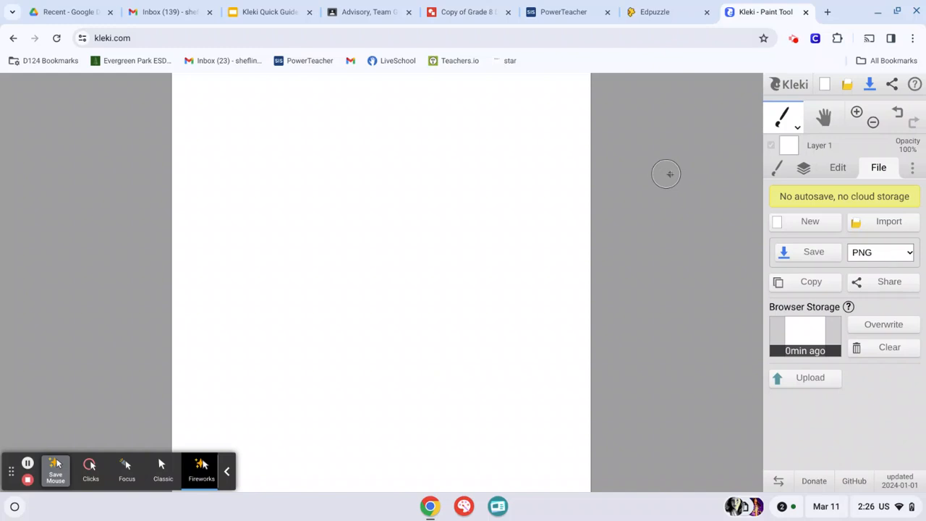
Rename Layer 1 as "Background"
left_click(804, 168)
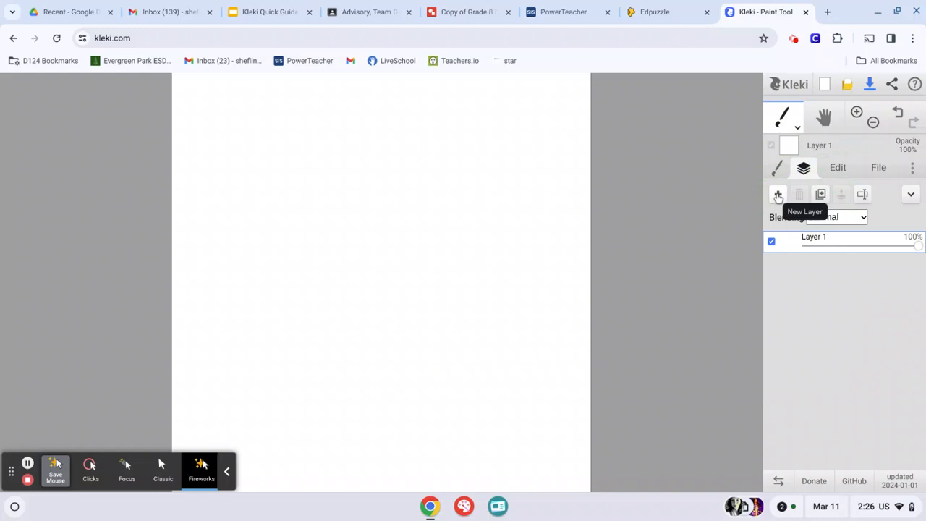
double_click(820, 238)
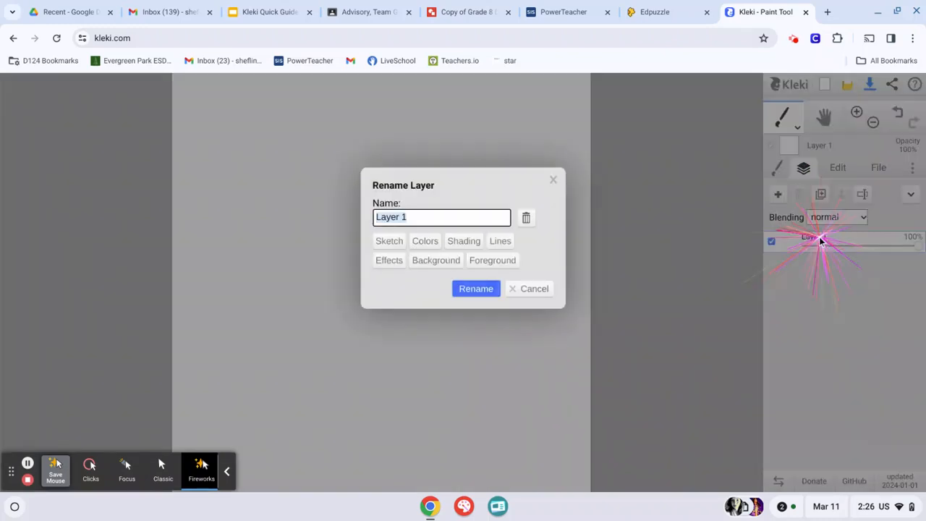
key("BackSpace")
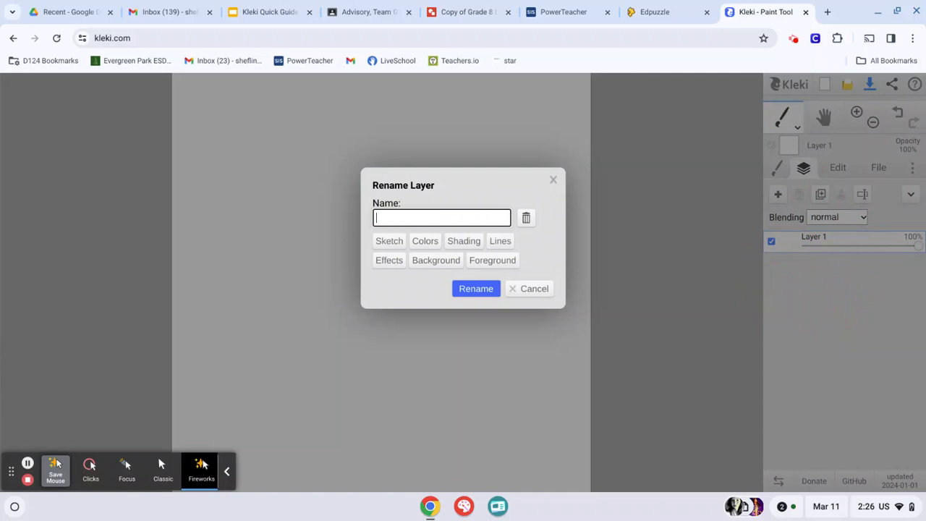
type("Background")
left_click(476, 289)
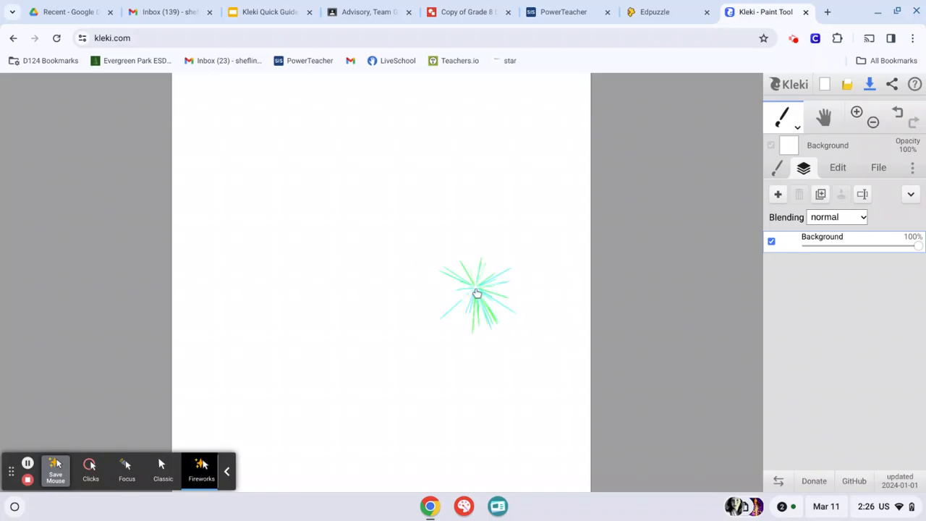
Add a new layer above the Background layer and name it "Stippling"
left_click(778, 196)
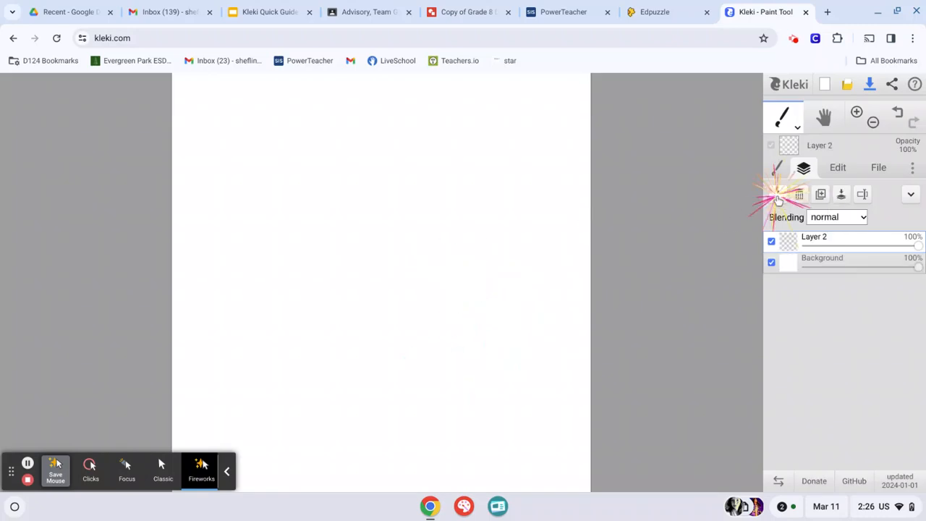
left_click(817, 237)
left_click(817, 237)
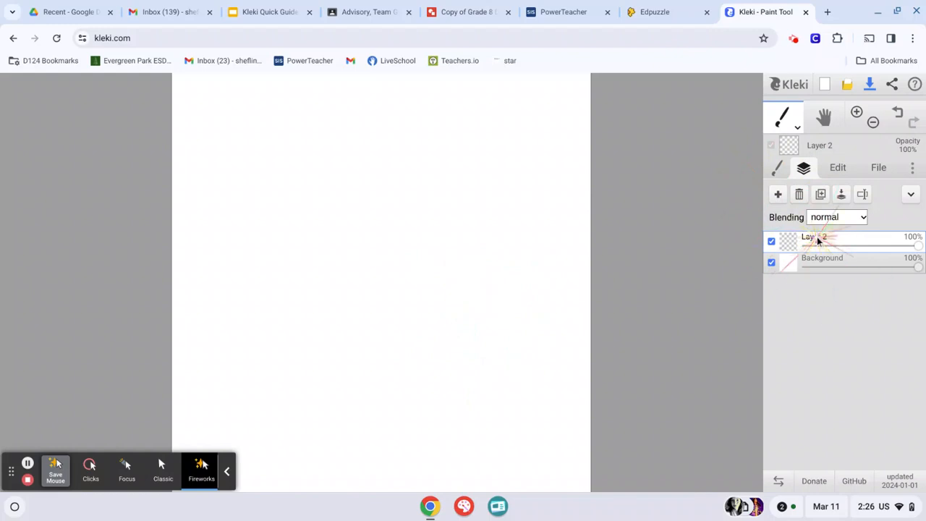
key("BackSpace")
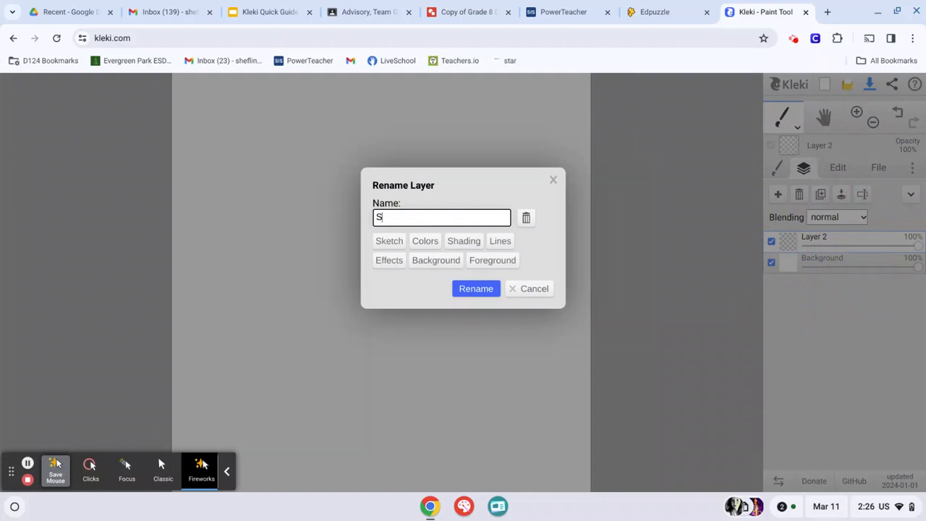
type("Stippling")
left_click(468, 289)
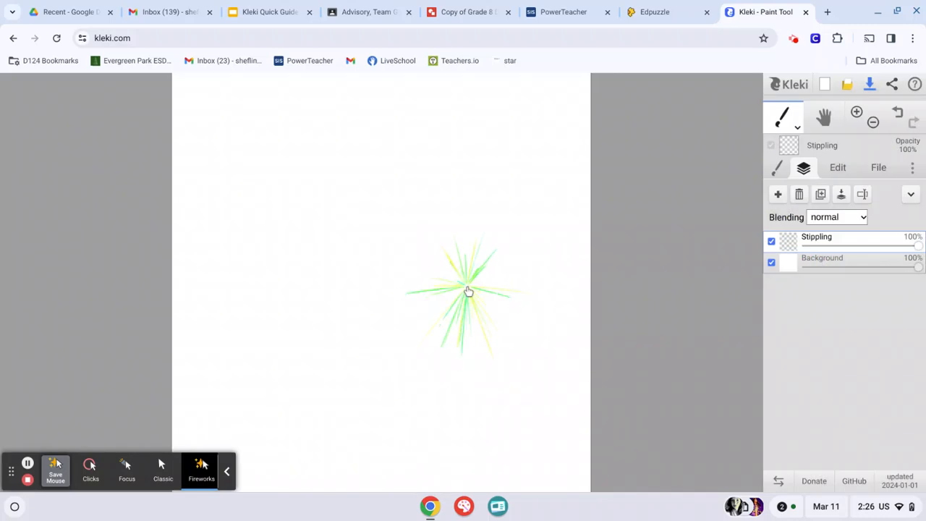
Add another layer above the Stippling layer and name it "Scribble"
left_click(779, 195)
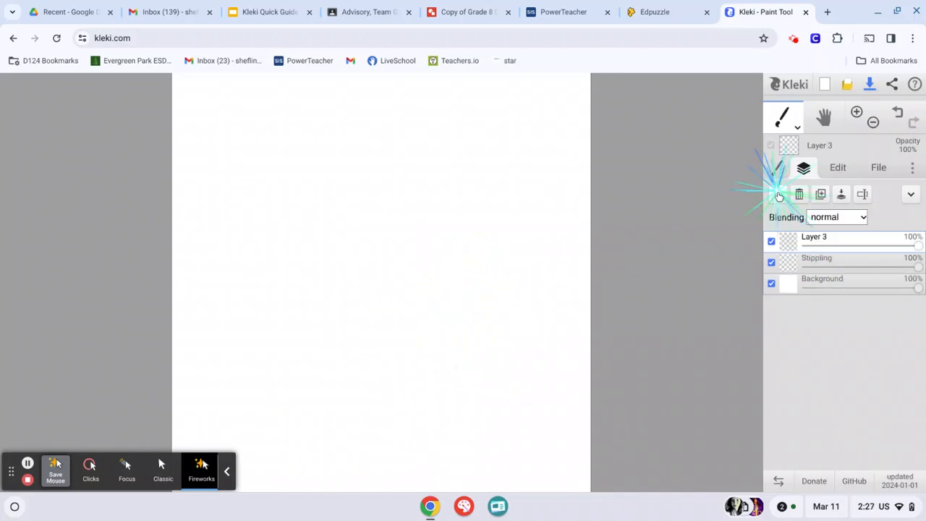
double_click(824, 237)
key("BackSpace")
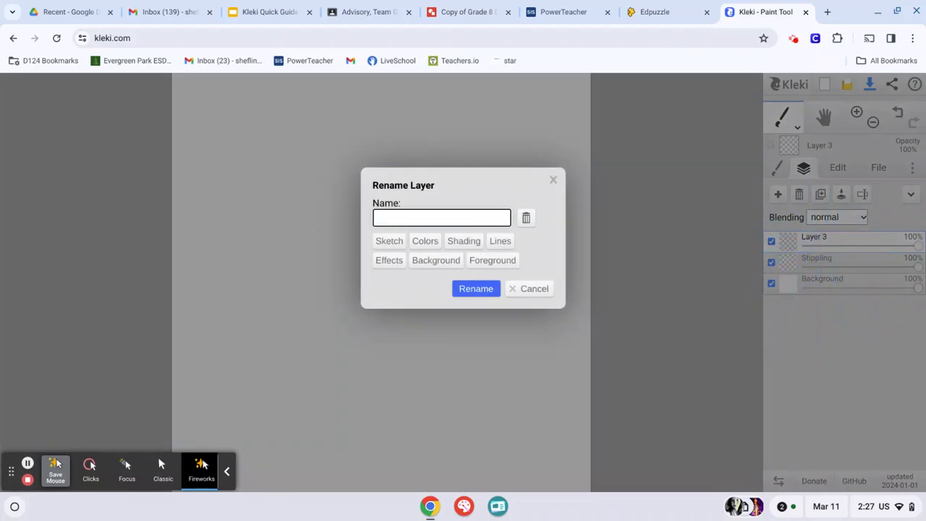
type("Scribble")
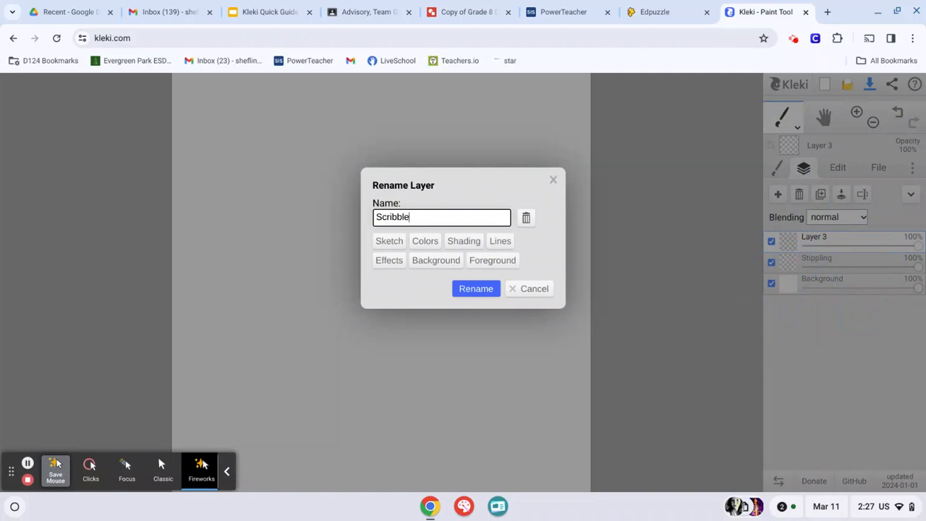
left_click(458, 294)
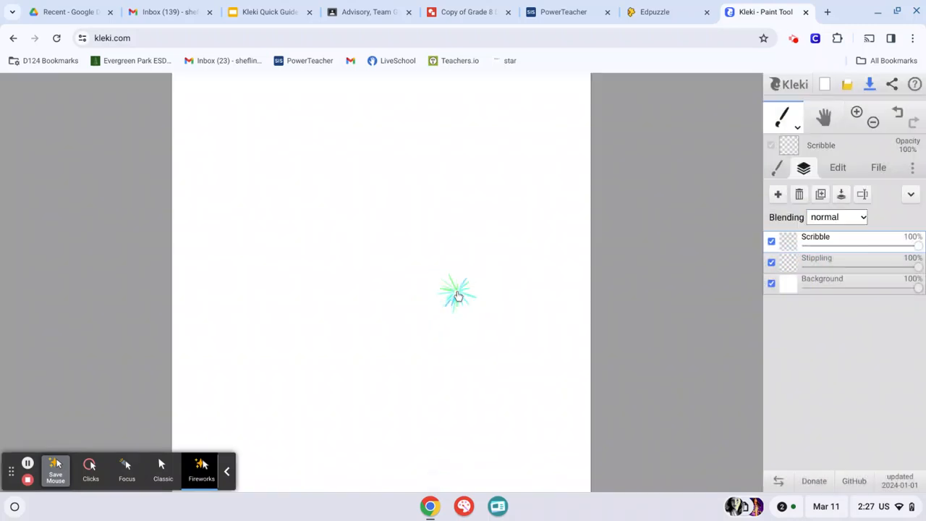
Add a layer above the Scribble layer and name it "Hatching/cross hatching"
left_click(778, 194)
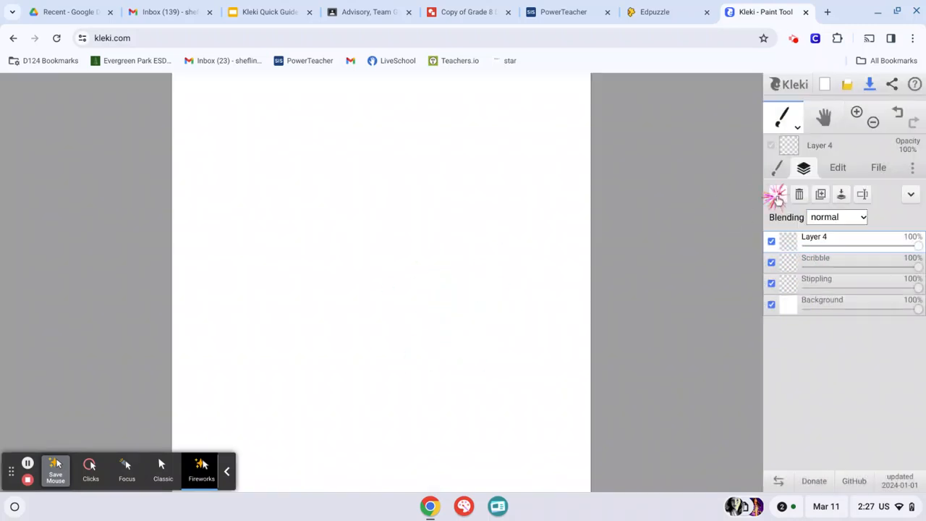
double_click(815, 242)
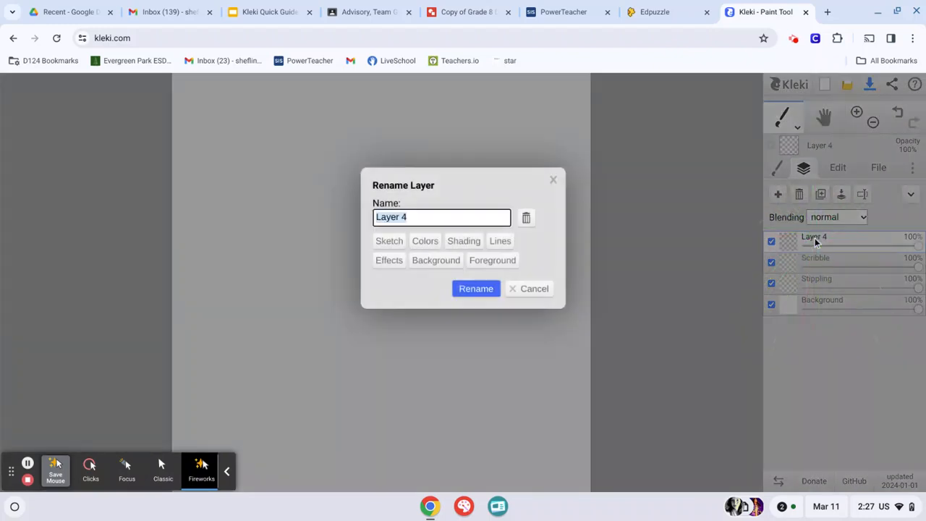
key("BackSpace")
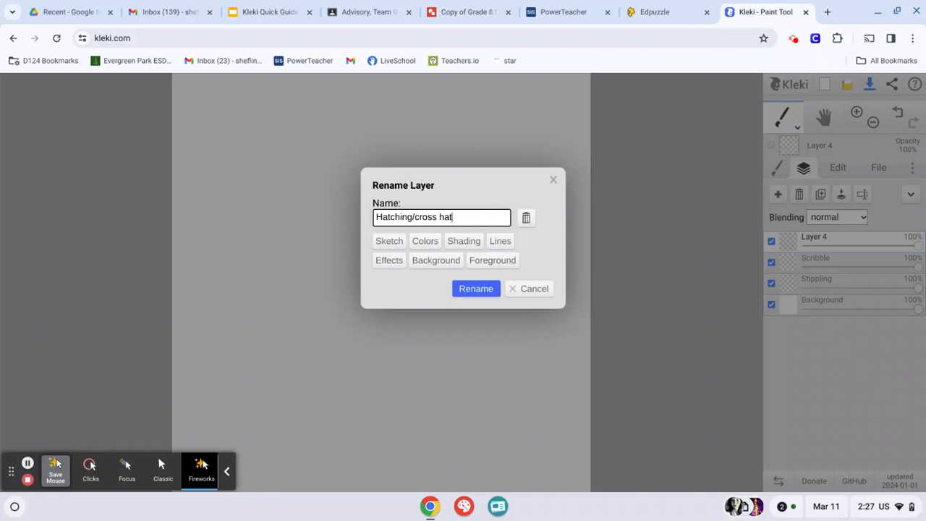
type("ching")
left_click(464, 289)
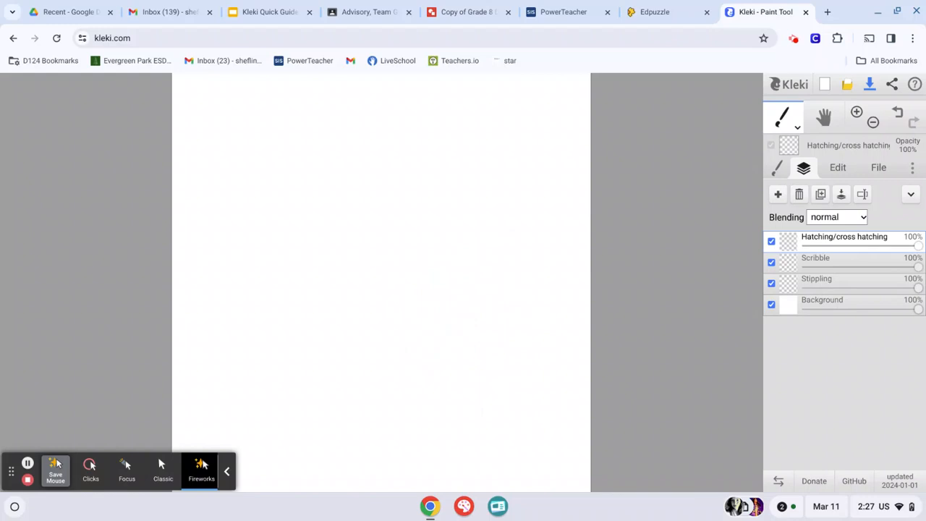
Make the Stippling layer active, and set up the Pen brush with a dark red colour
left_click(819, 280)
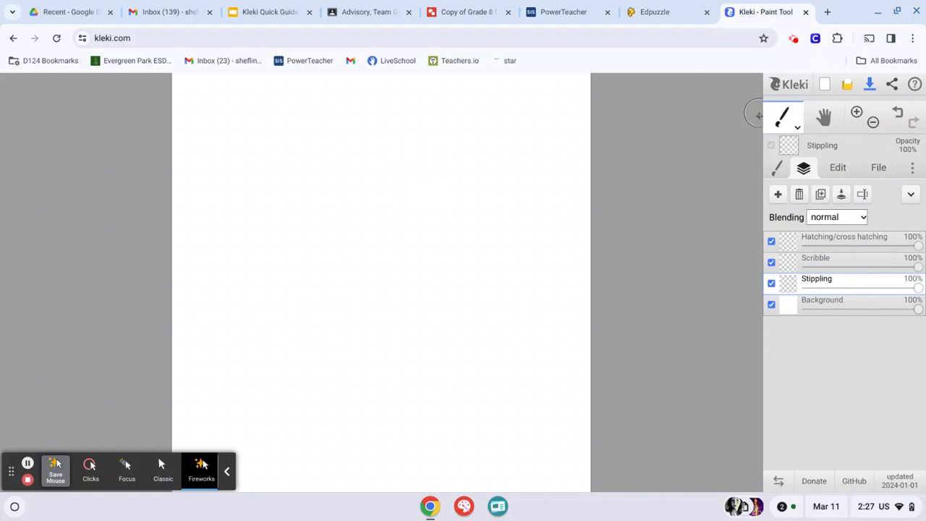
left_click(778, 167)
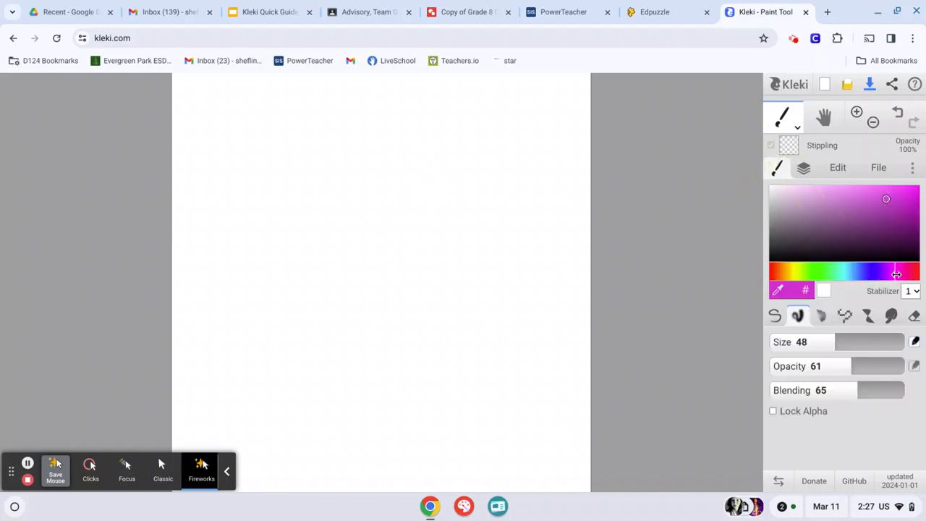
left_click(811, 279)
left_click_drag(811, 279, 773, 273)
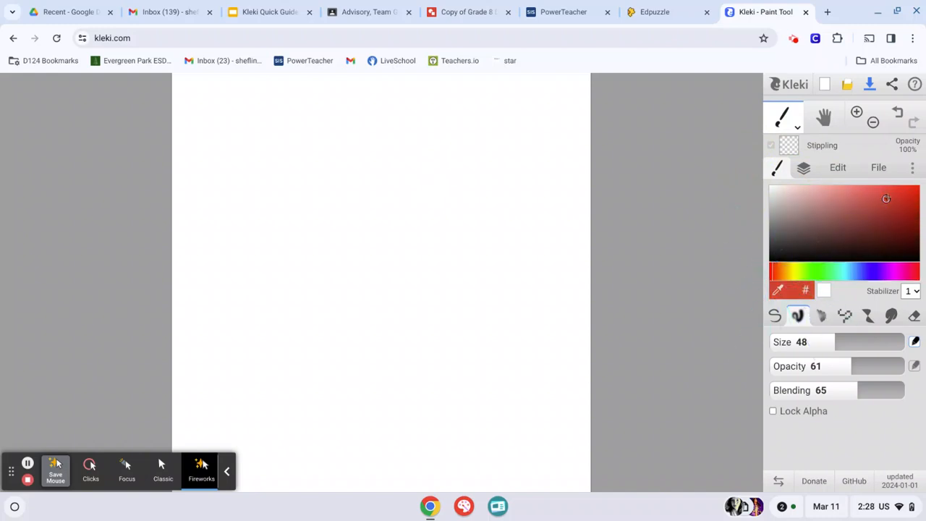
left_click_drag(887, 201, 907, 208)
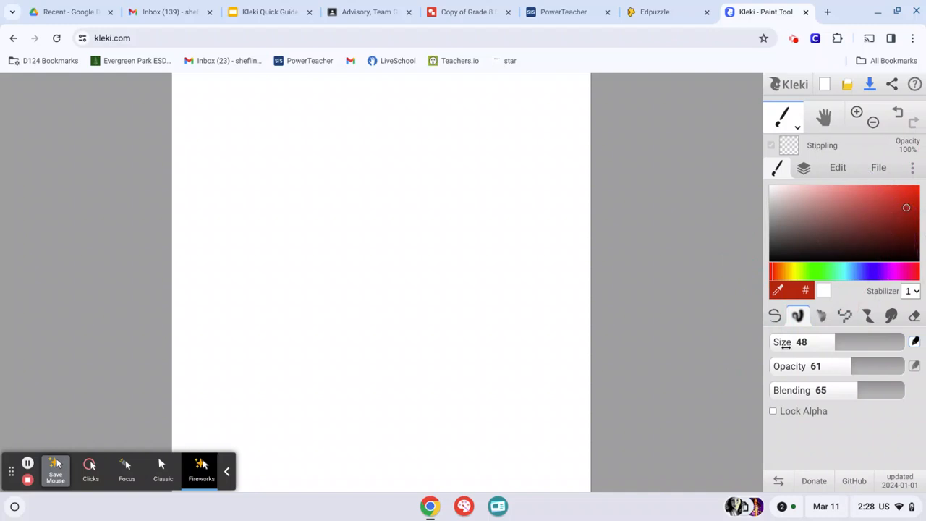
left_click(775, 317)
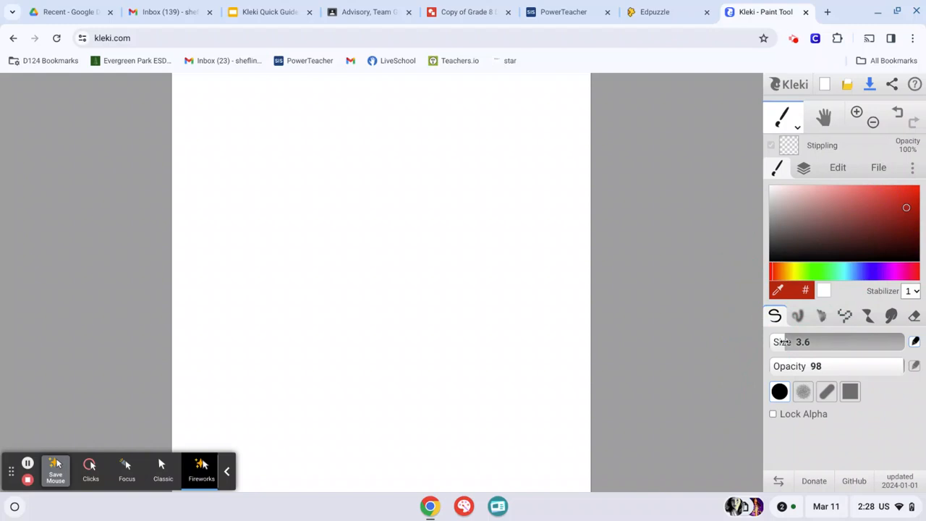
Stipple a loose cluster of small red dots in the upper part of the canvas with the size 3.6 brush
left_click(328, 154)
left_click(342, 146)
left_click(328, 140)
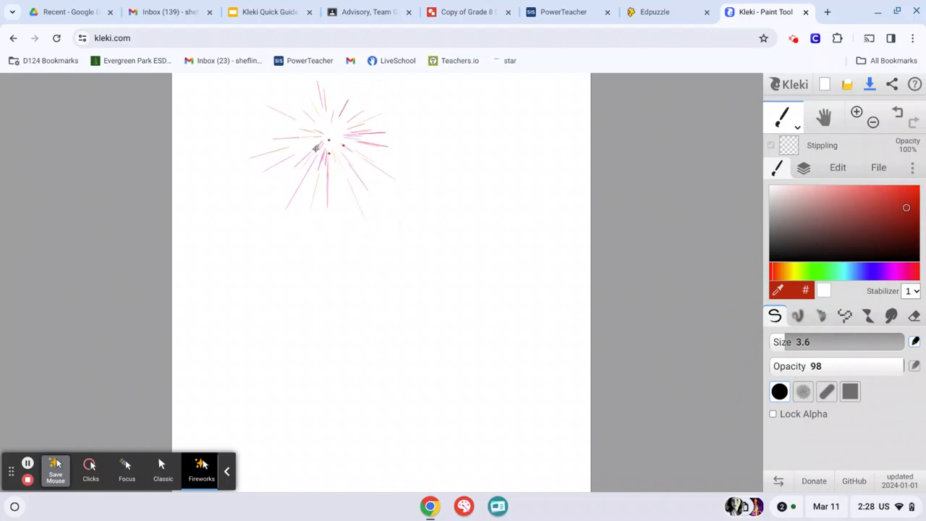
left_click(314, 150)
left_click(320, 147)
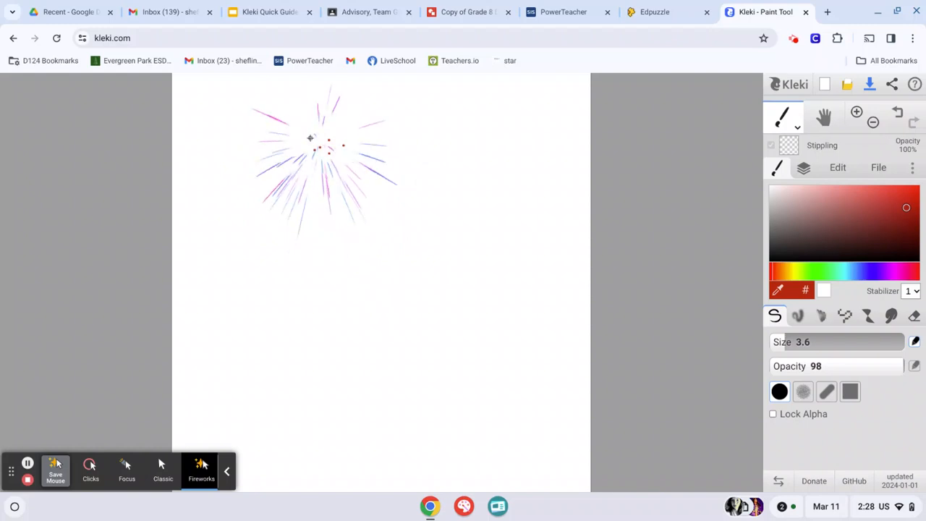
left_click(310, 138)
left_click(305, 145)
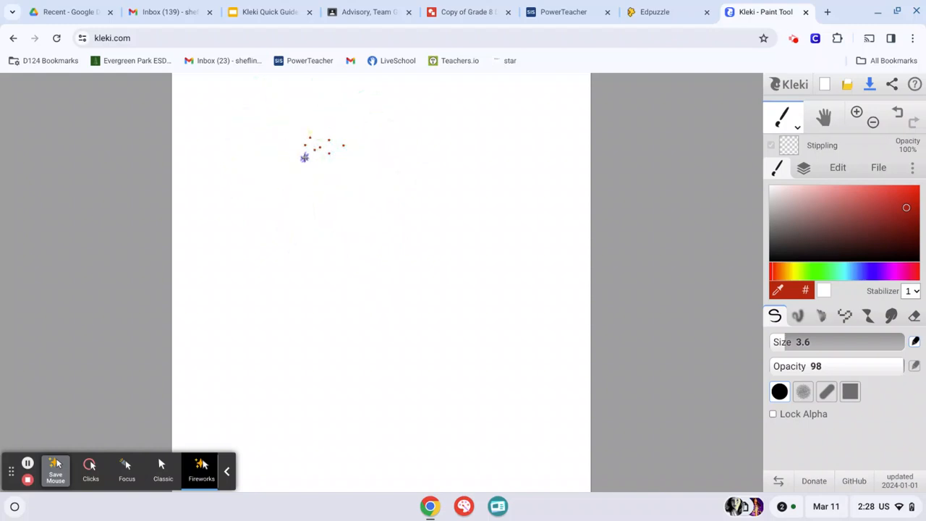
left_click(305, 157)
left_click(326, 166)
Set the brush size to 7.5 and the opacity to 100, and add three larger dots around the cluster
left_click_drag(784, 343, 796, 345)
left_click_drag(902, 366, 912, 368)
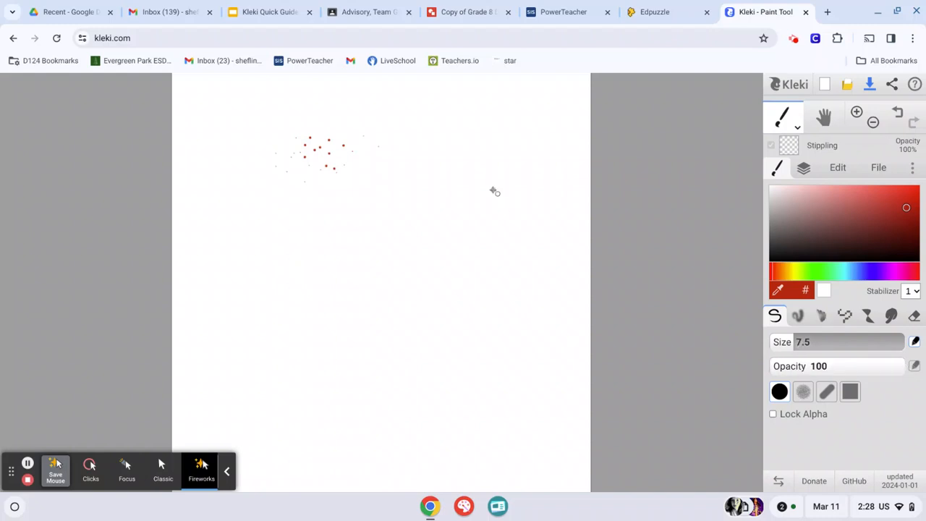
left_click(372, 142)
left_click(356, 163)
left_click(344, 136)
Set the brush size to 14 and add two bigger dots on the side of the cluster opposite the size 7.5 dots
left_click_drag(795, 346, 805, 346)
left_click(295, 136)
left_click(313, 145)
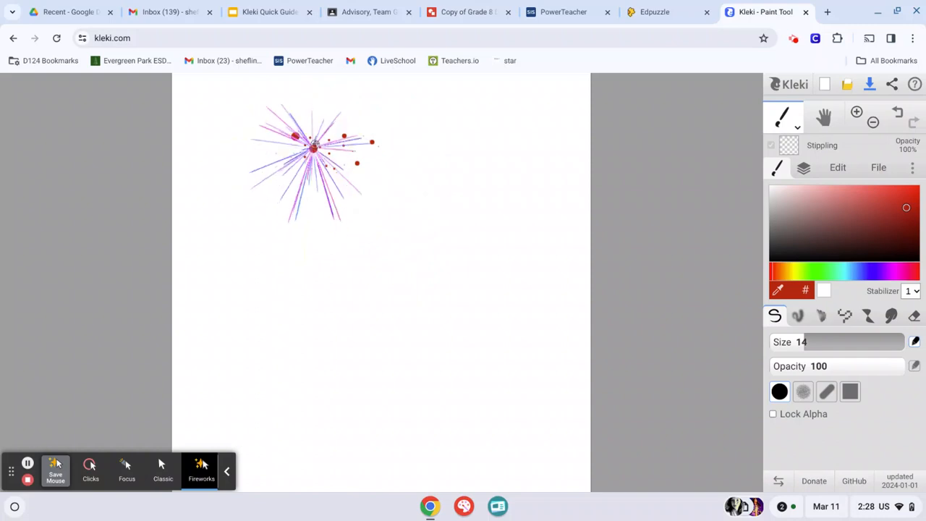
Add more size 14 full-opacity red dots within the cluster and below it
left_click(329, 164)
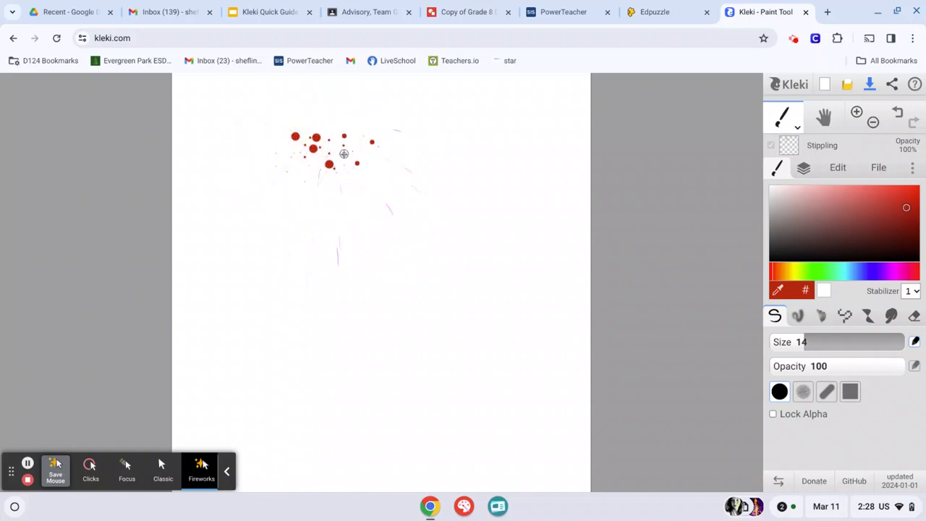
left_click(351, 184)
Lower the brush opacity to 24, set the size to 23, and add six pale red dots among the existing dots
left_click_drag(903, 367, 827, 368)
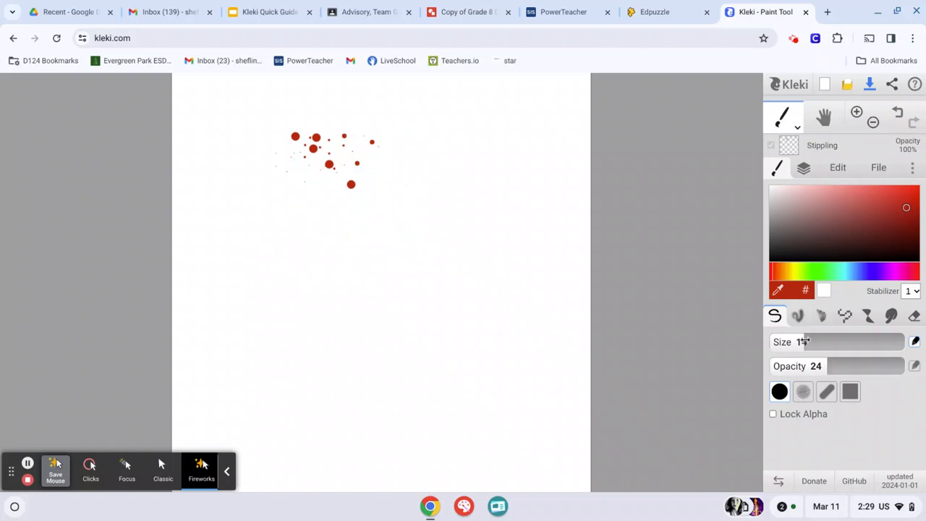
left_click_drag(800, 340, 808, 342)
left_click(306, 153)
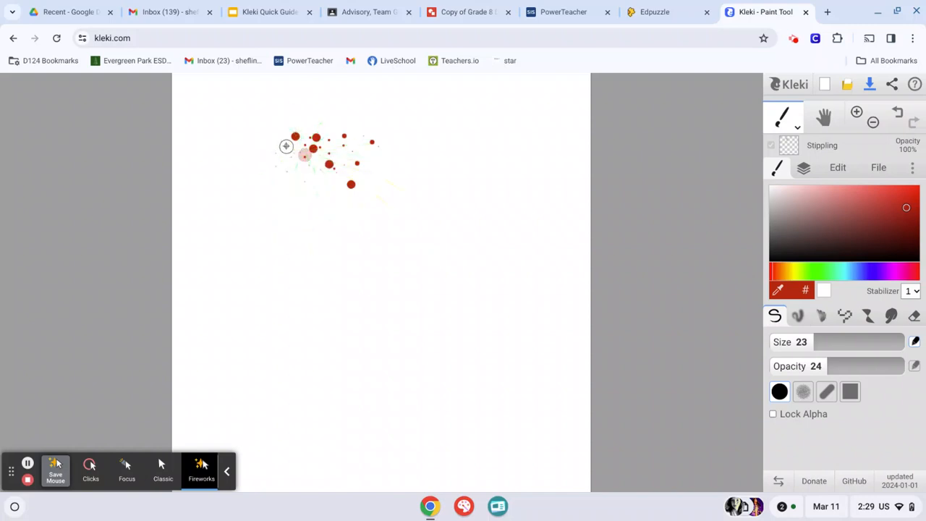
left_click(288, 144)
left_click(296, 138)
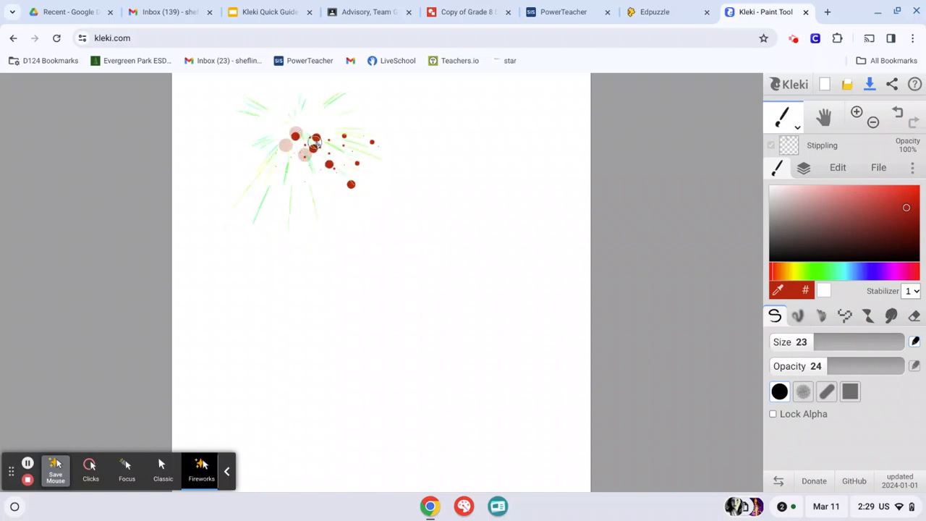
left_click(321, 173)
left_click(321, 169)
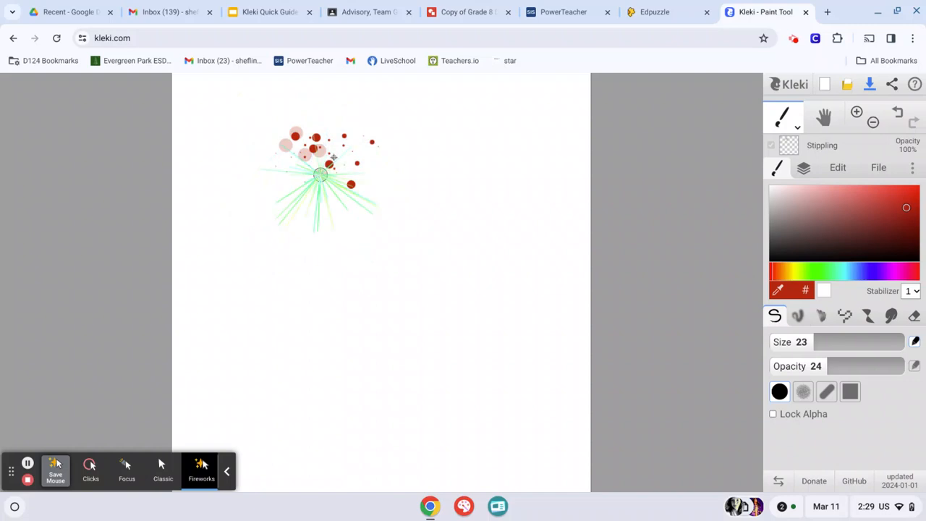
left_click(342, 140)
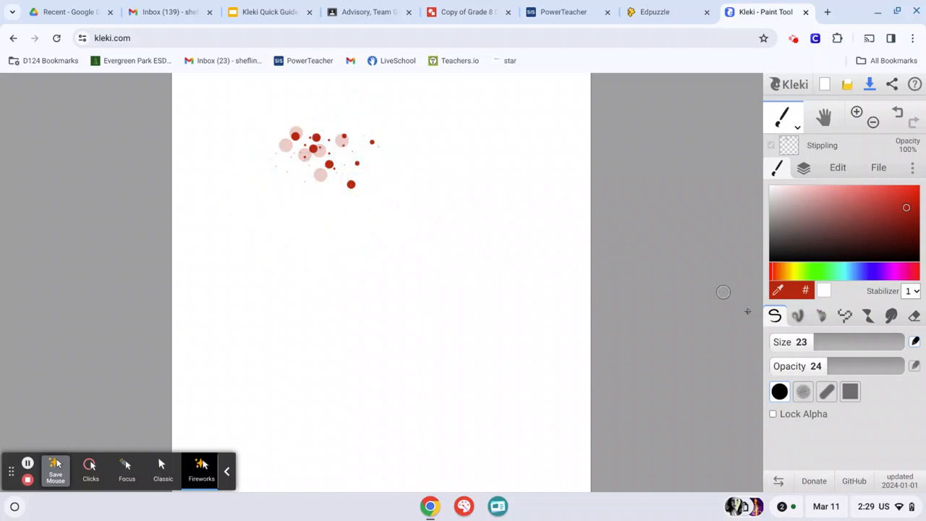
Raise the brush opacity to 41 and add four size 23 dots around the lower and right side of the cluster
left_click_drag(829, 366, 851, 366)
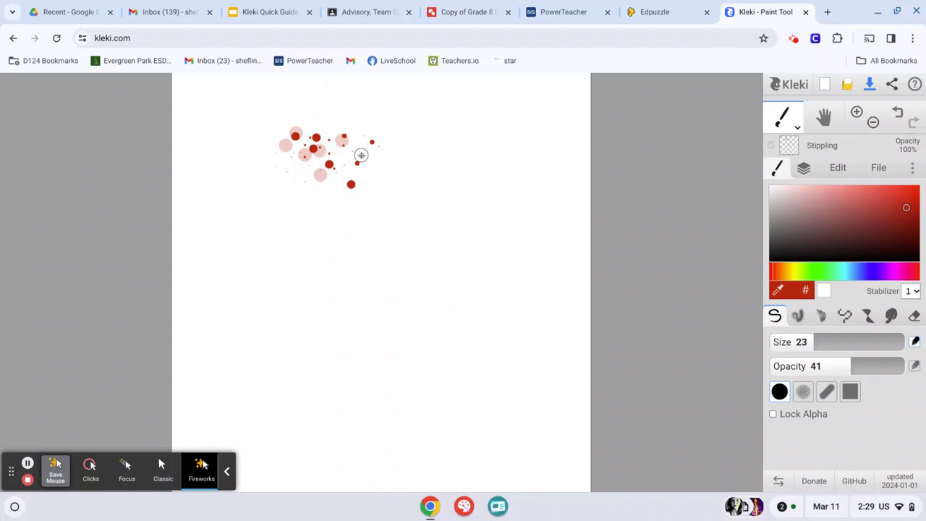
left_click(361, 155)
left_click(351, 184)
left_click(332, 205)
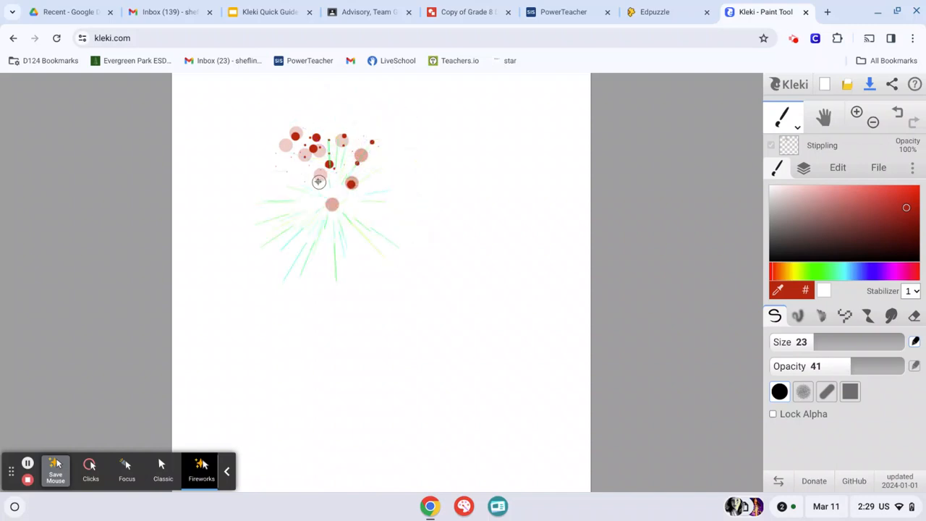
left_click(318, 179)
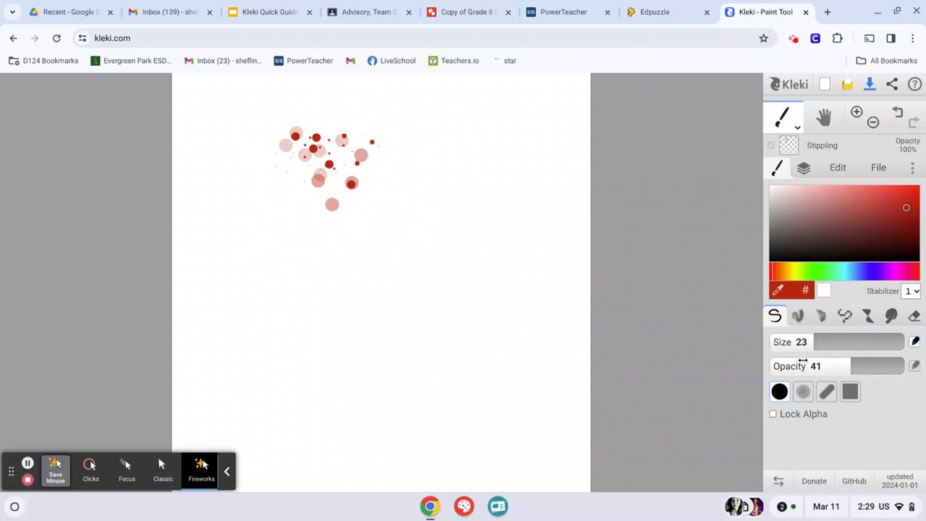
Set the brush size to 43 and add four large translucent dots around the outside of the cluster
left_click_drag(816, 342, 832, 342)
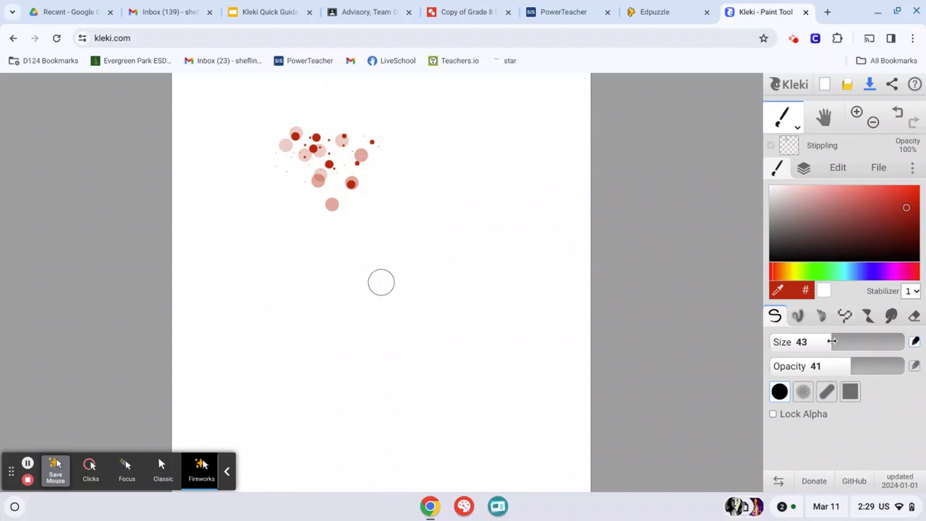
left_click(283, 123)
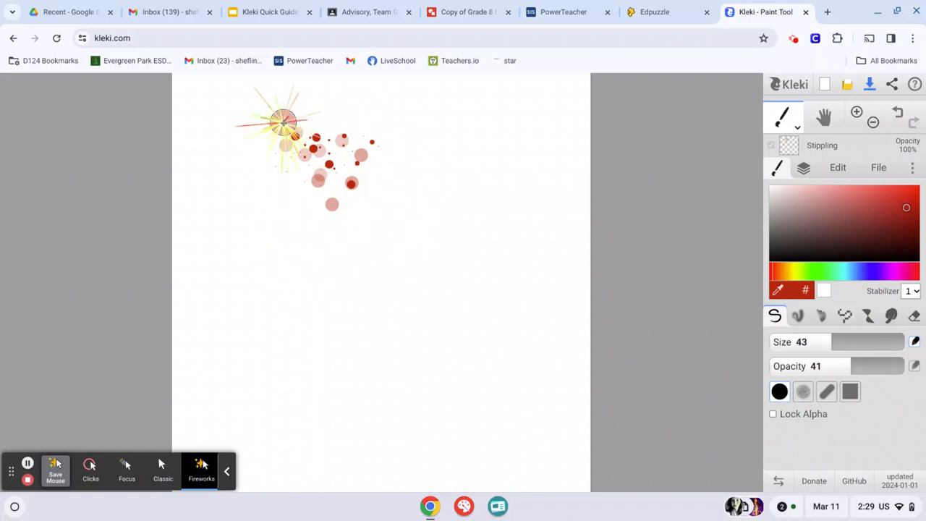
left_click(374, 151)
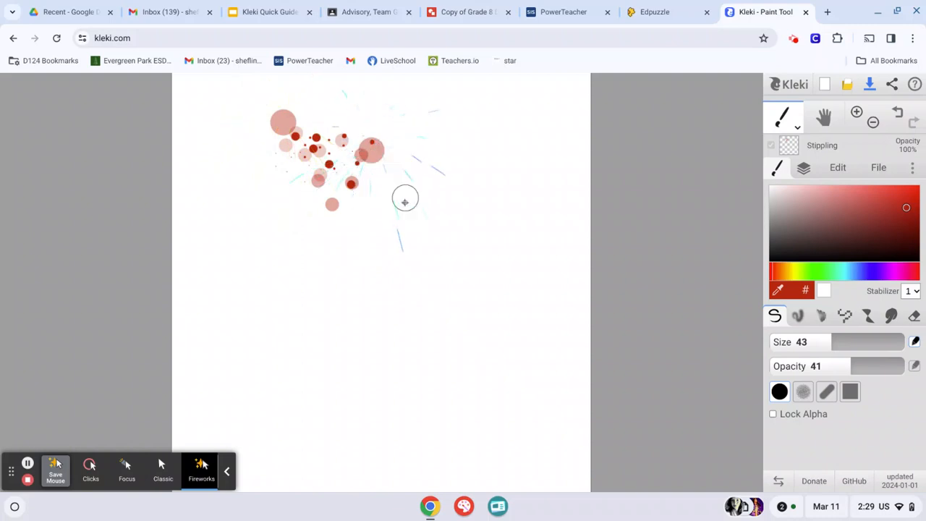
left_click(267, 194)
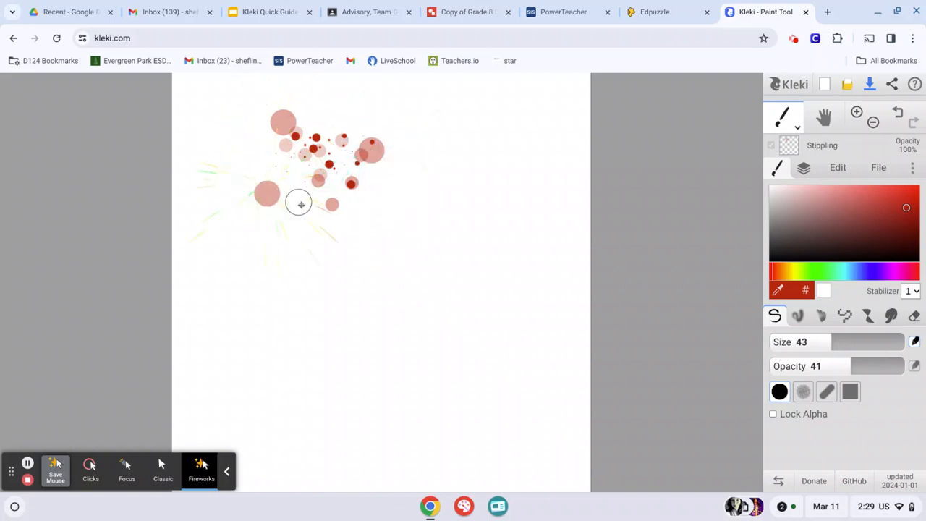
left_click(305, 215)
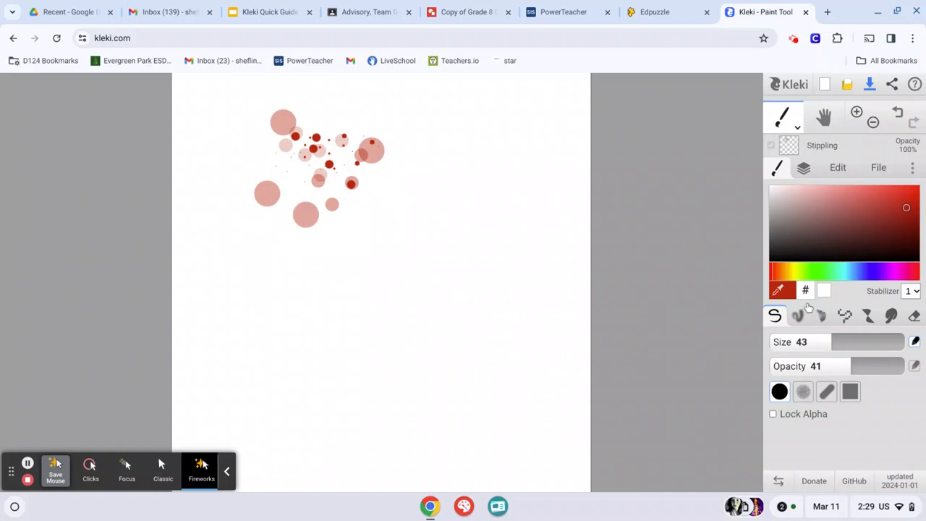
Change the brush tip to the grainy textured shape and add seven size 43 dots in and around the cluster
left_click(804, 393)
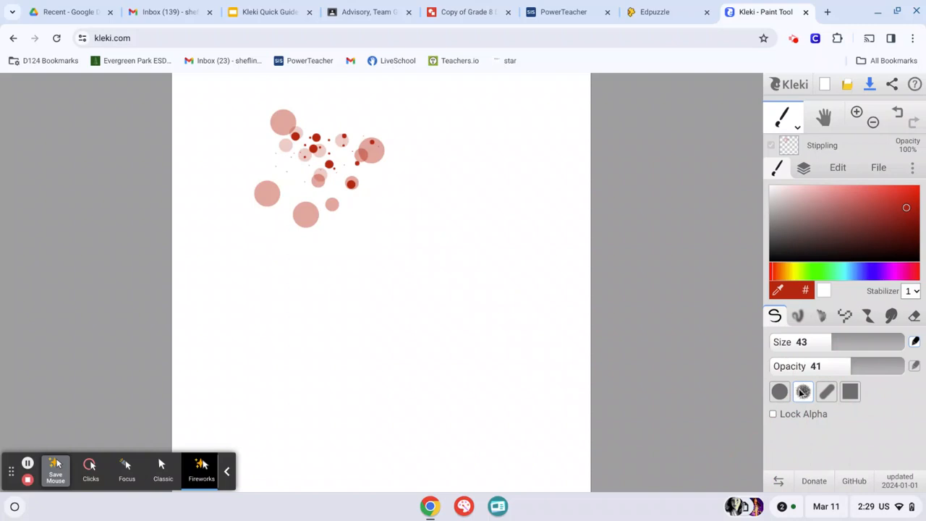
left_click(410, 155)
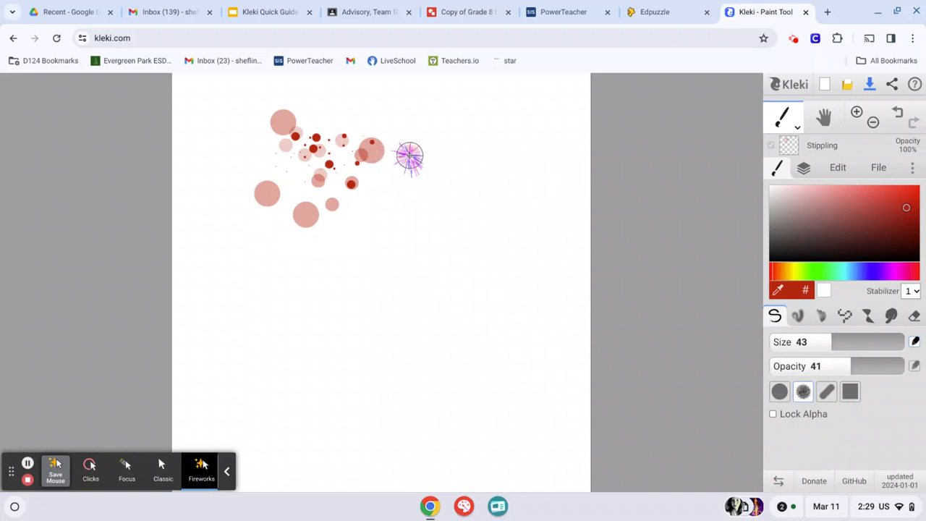
left_click(364, 119)
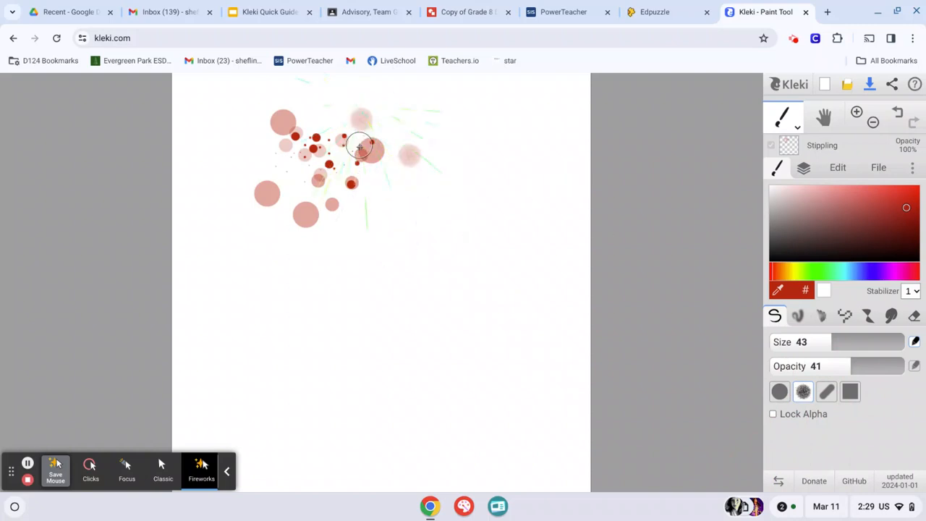
left_click(360, 147)
left_click(372, 218)
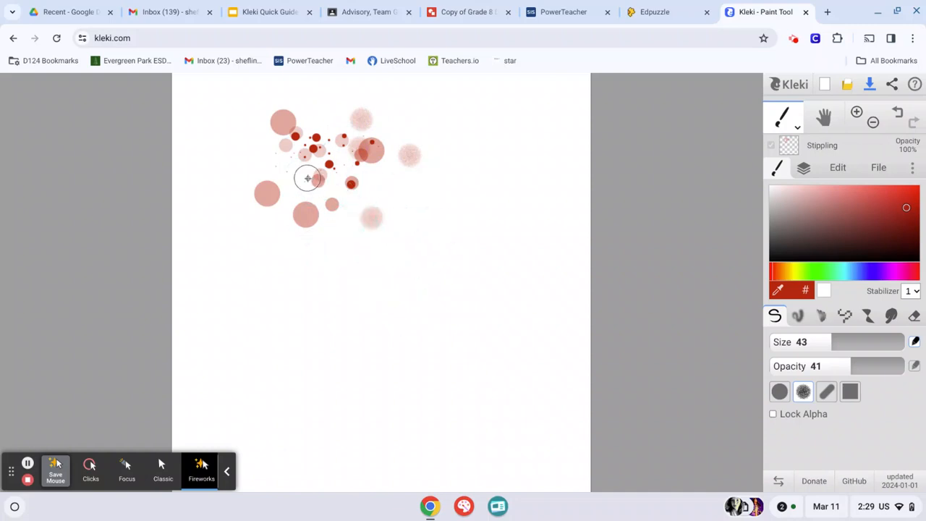
left_click(307, 178)
left_click(267, 156)
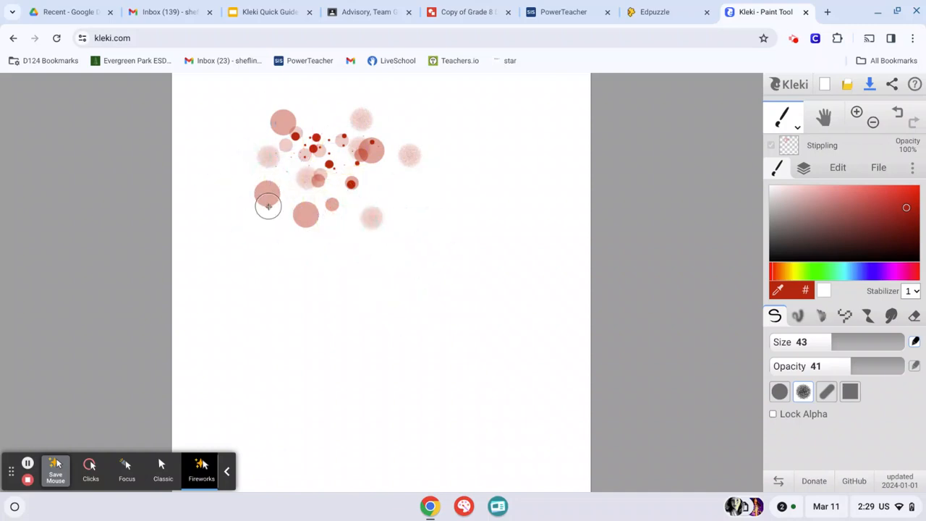
left_click(268, 207)
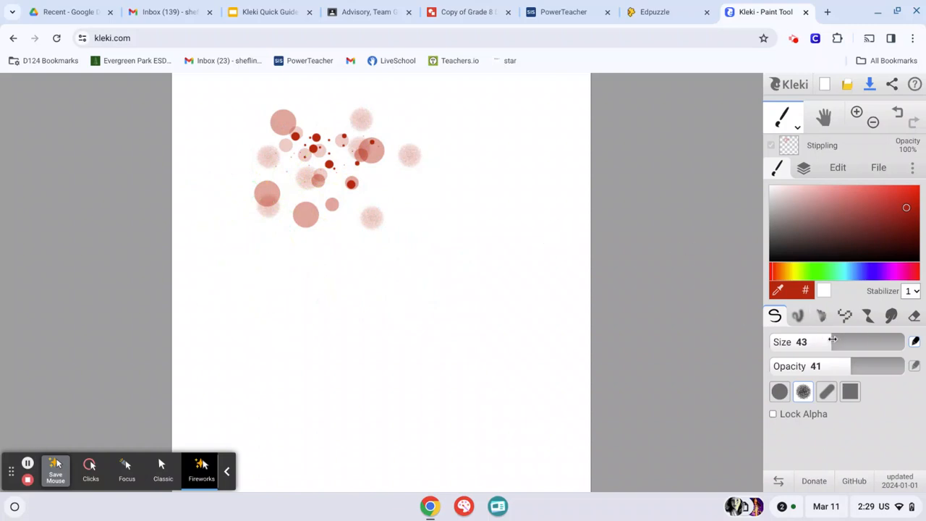
Set the brush size to 18 and add five small grainy dots in the lower half of the cluster
left_click_drag(833, 340, 809, 341)
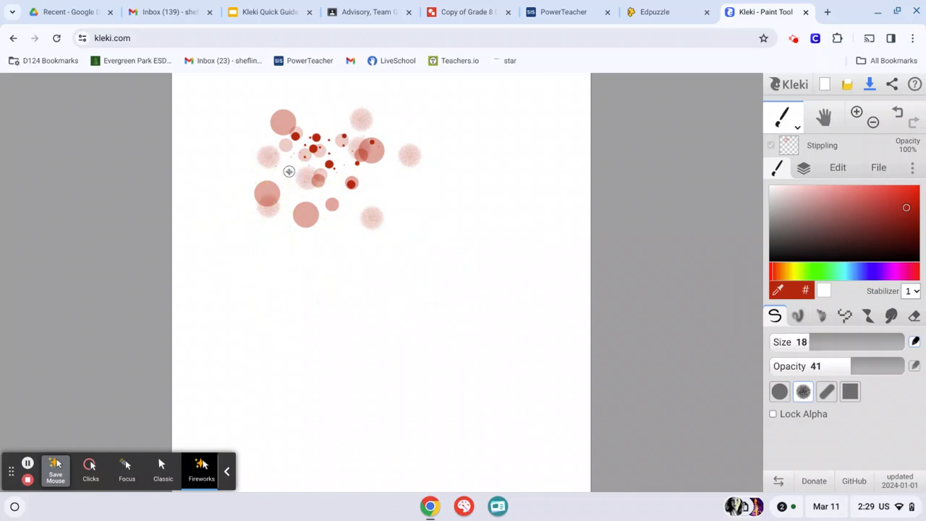
left_click(290, 174)
left_click(300, 200)
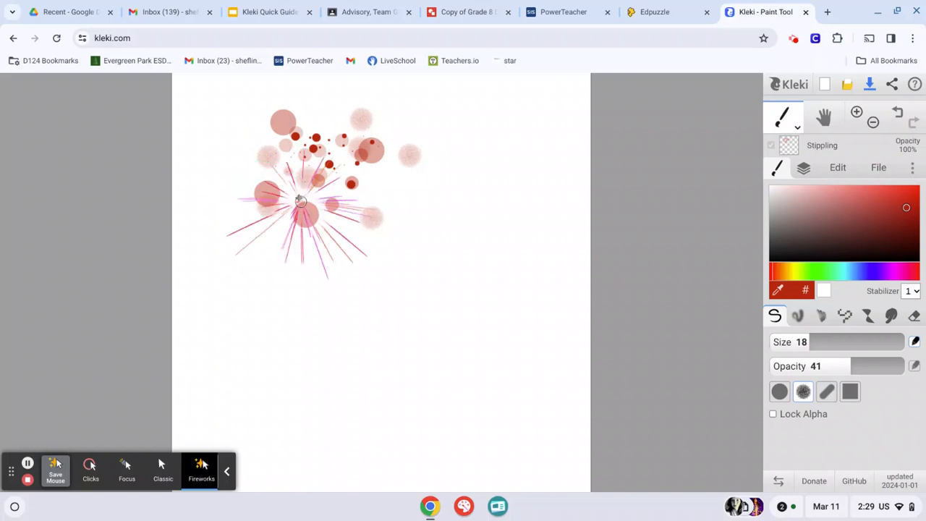
left_click(347, 214)
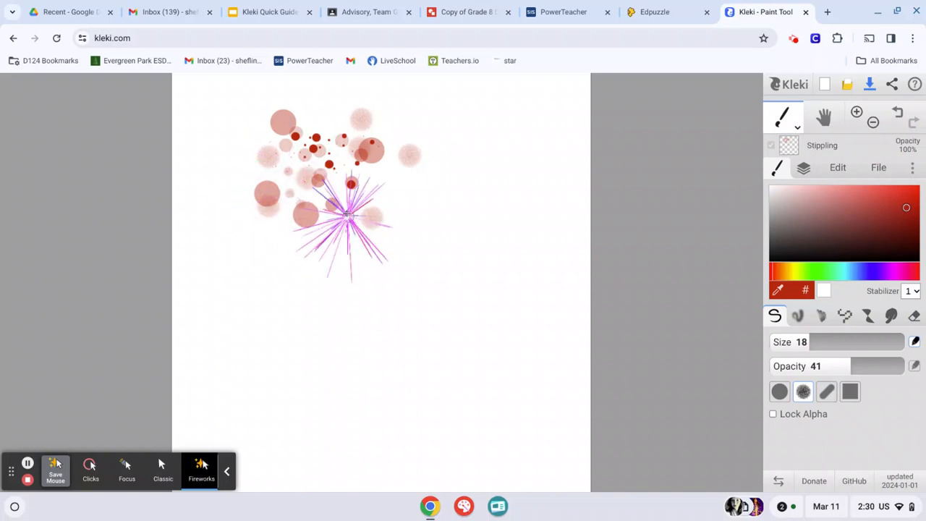
Change the brush tip back to the solid round shape and add three size 18 dots above and right of the cluster
left_click(779, 391)
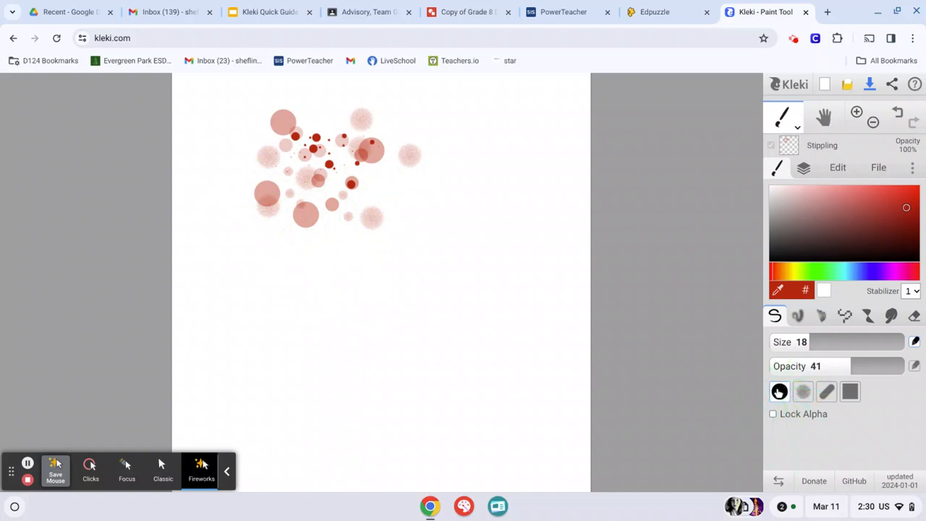
left_click(371, 176)
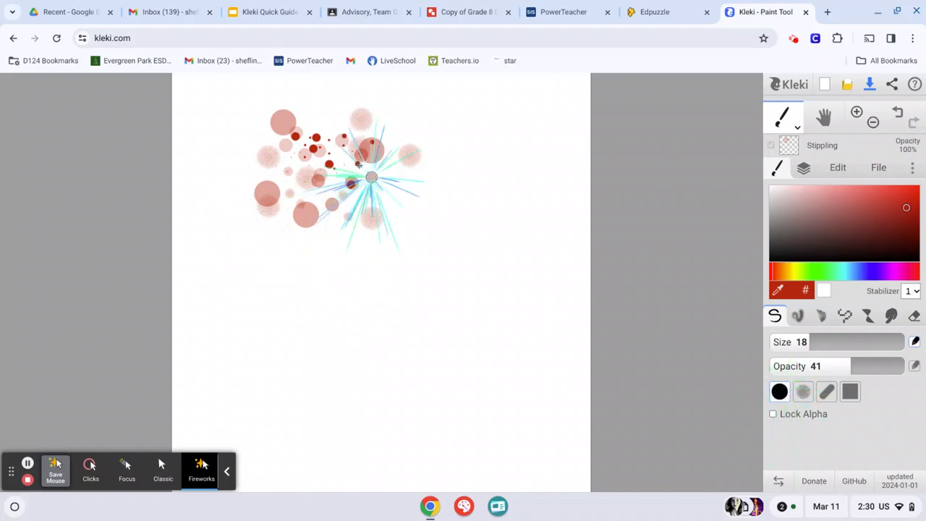
left_click(331, 107)
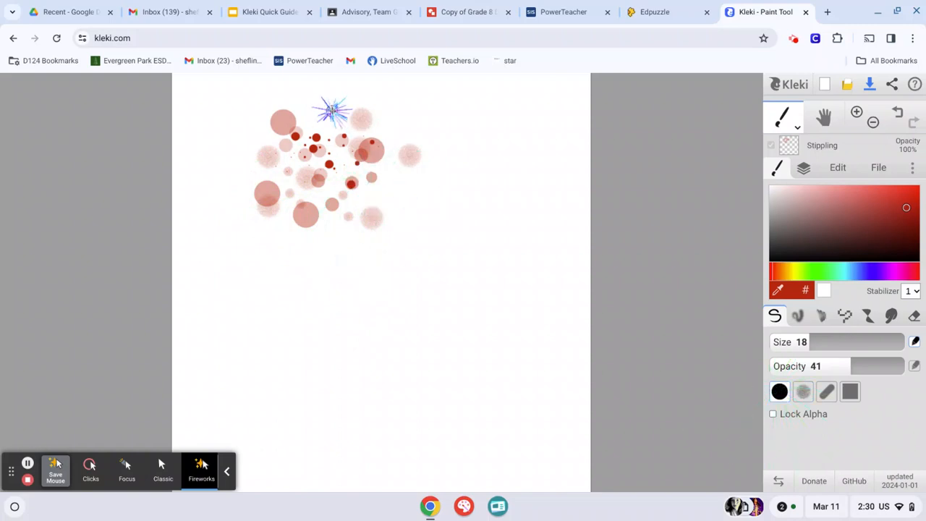
left_click(400, 133)
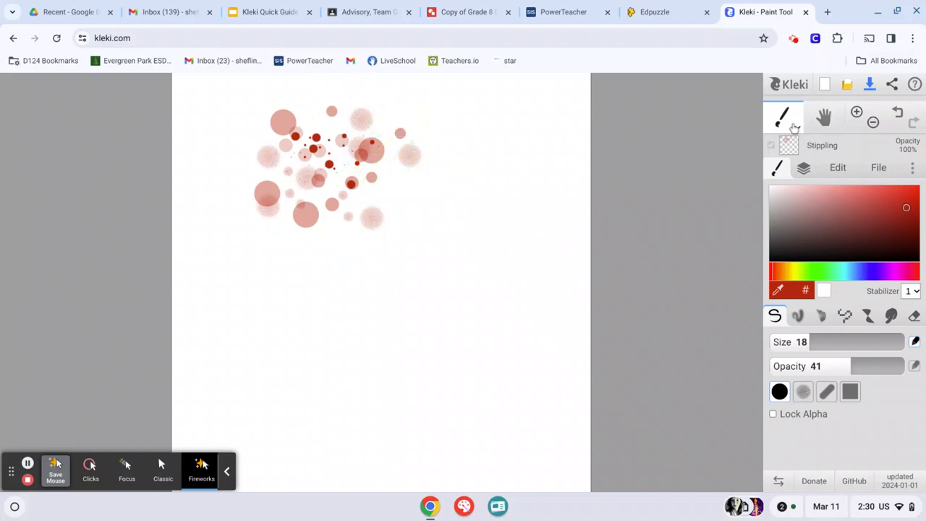
Use the Gradient tool in radial mode to draw one small soft red dot at the cluster's right edge
mouse_move(792, 124)
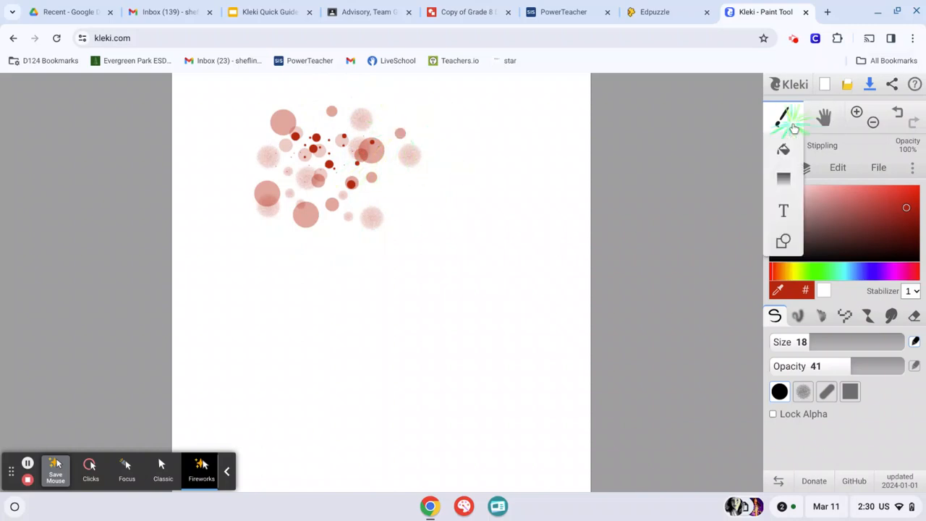
left_click(785, 185)
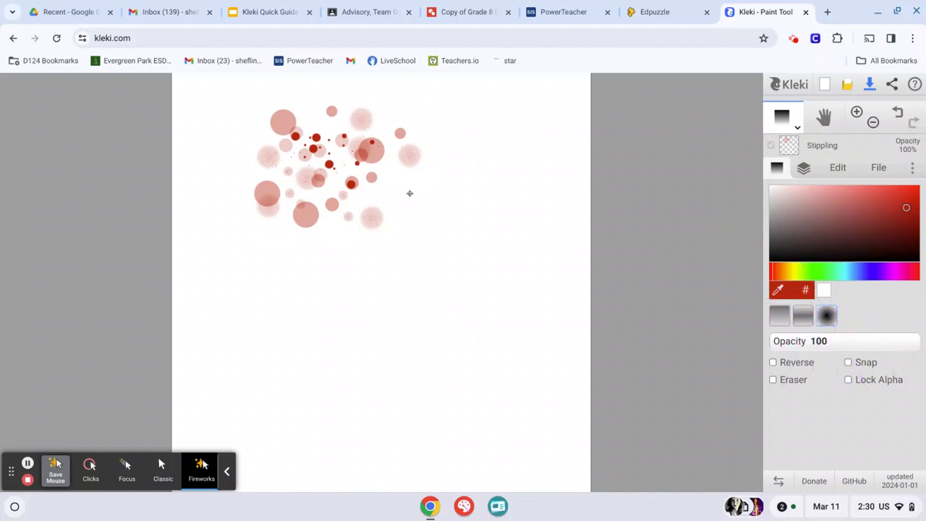
left_click_drag(409, 194, 411, 206)
Change the colour to a bright orange and add five radial gradient dots of varying sizes across the cluster
left_click_drag(773, 275, 782, 275)
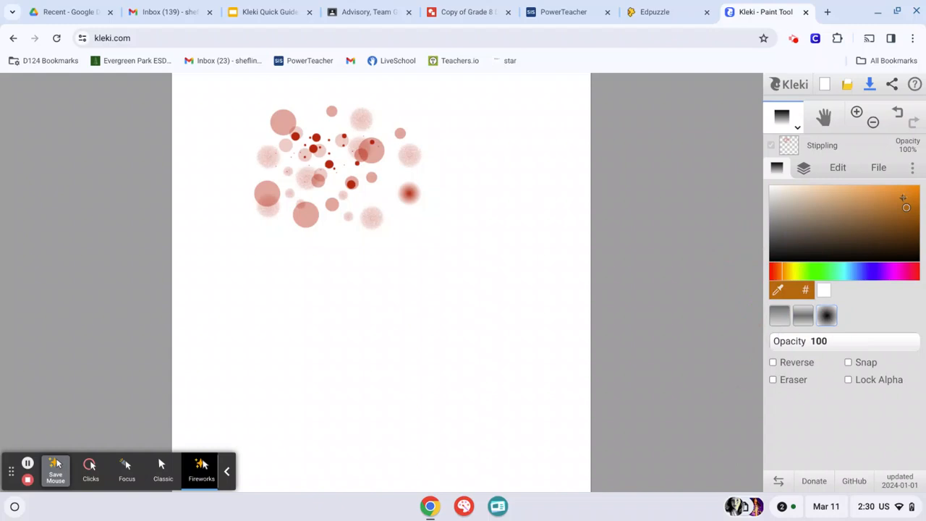
left_click_drag(906, 208, 909, 197)
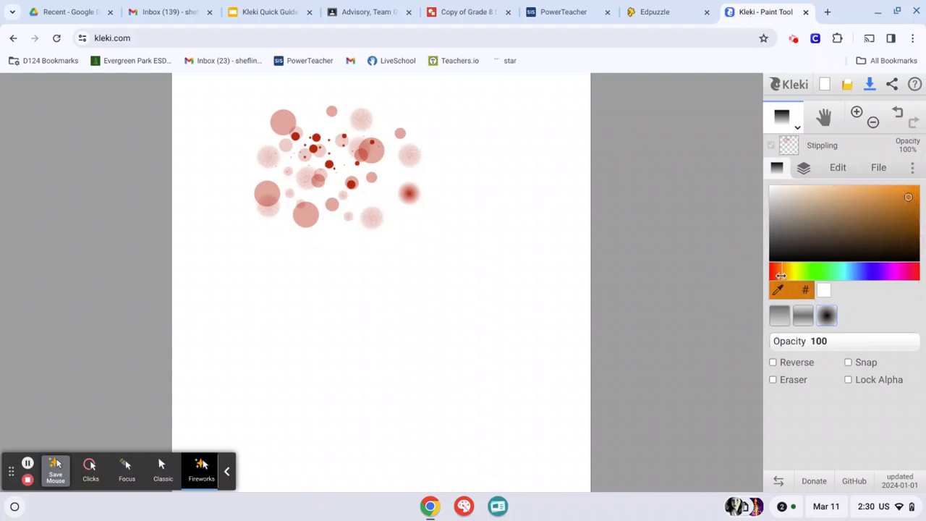
left_click_drag(782, 275, 780, 275)
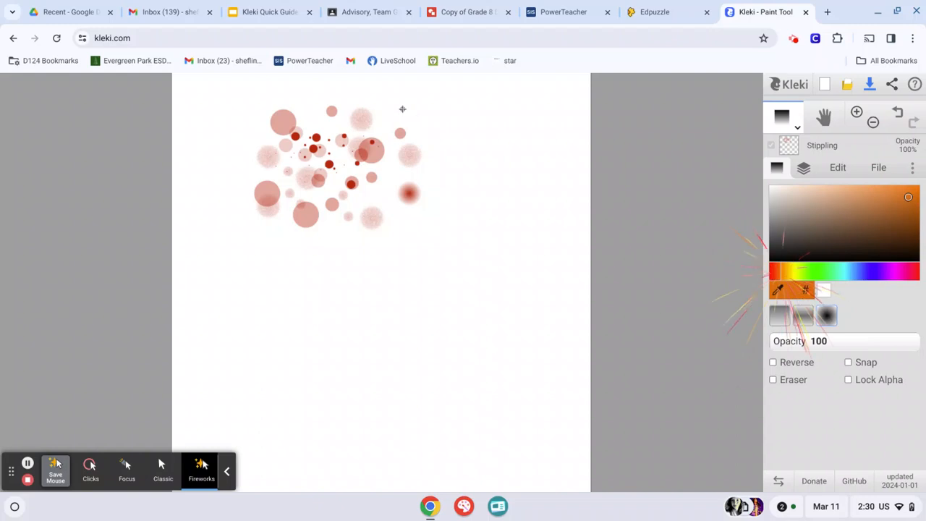
left_click(308, 128)
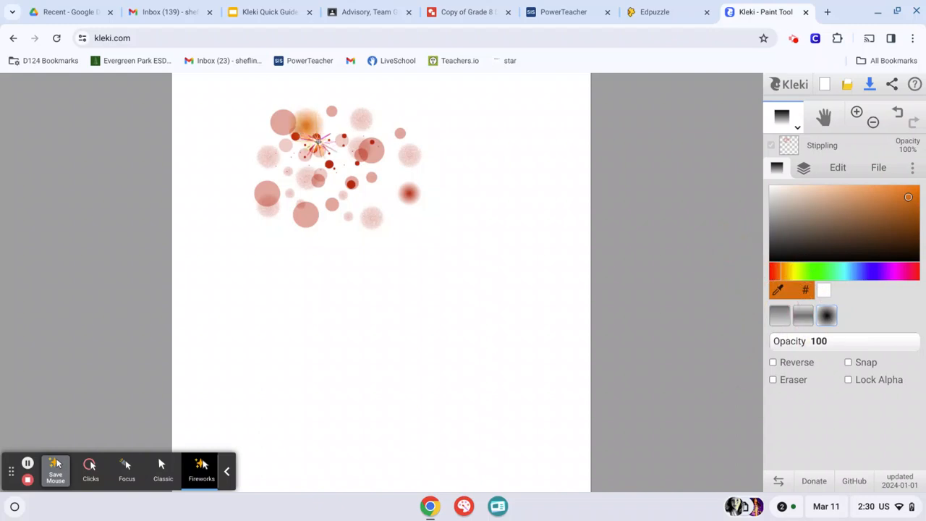
left_click(275, 165)
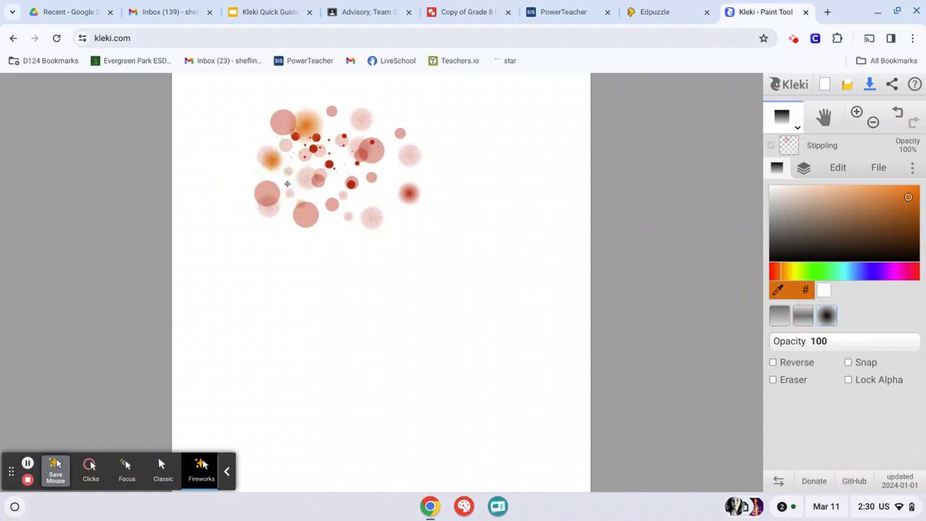
left_click(313, 223)
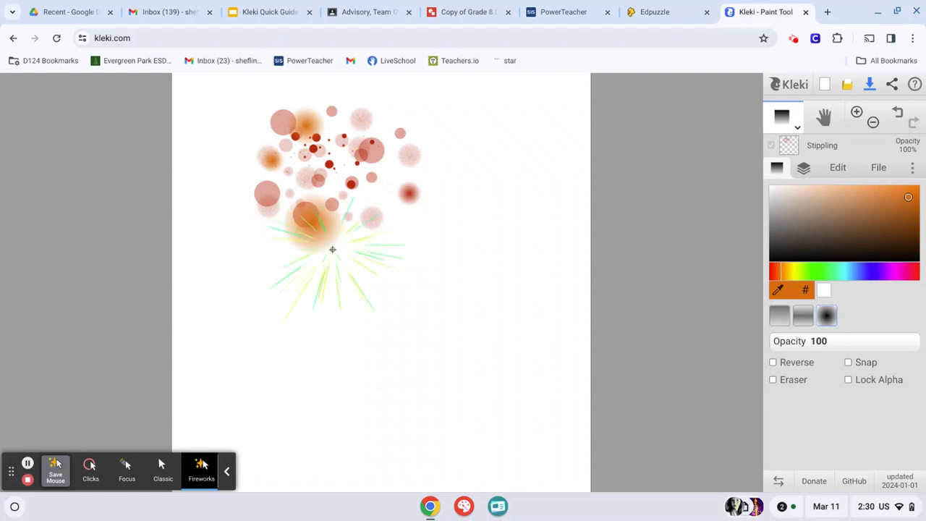
left_click(334, 178)
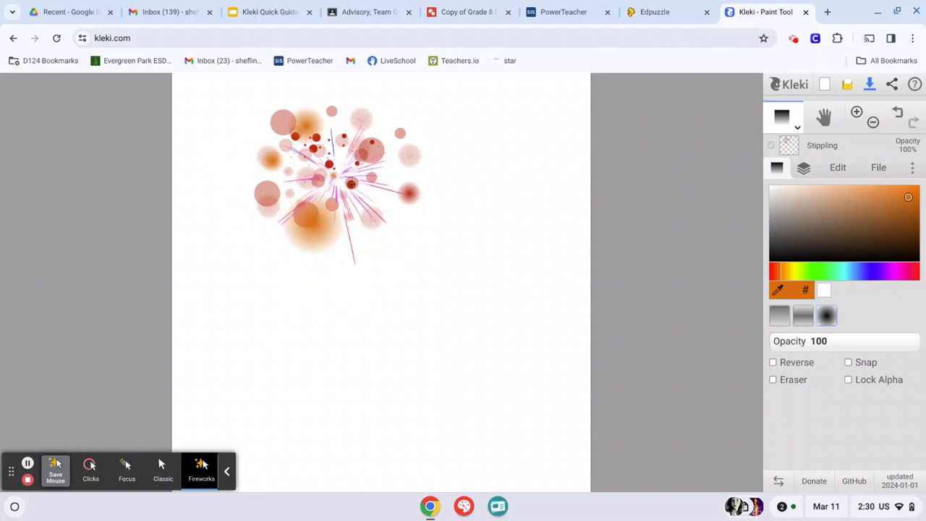
left_click(380, 195)
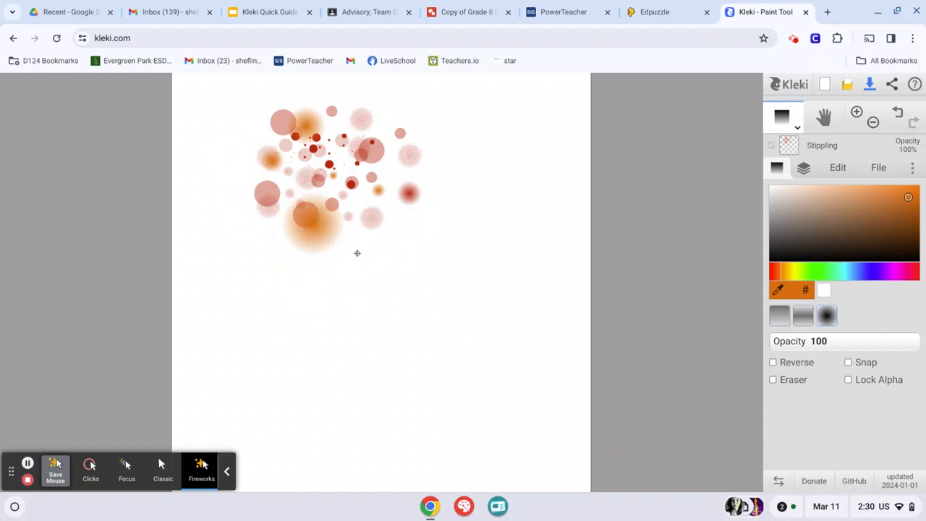
Add three more orange radial gradient dots: two small ones below the cluster and one large one at its upper left
left_click(357, 252)
left_click(403, 239)
left_click(227, 137)
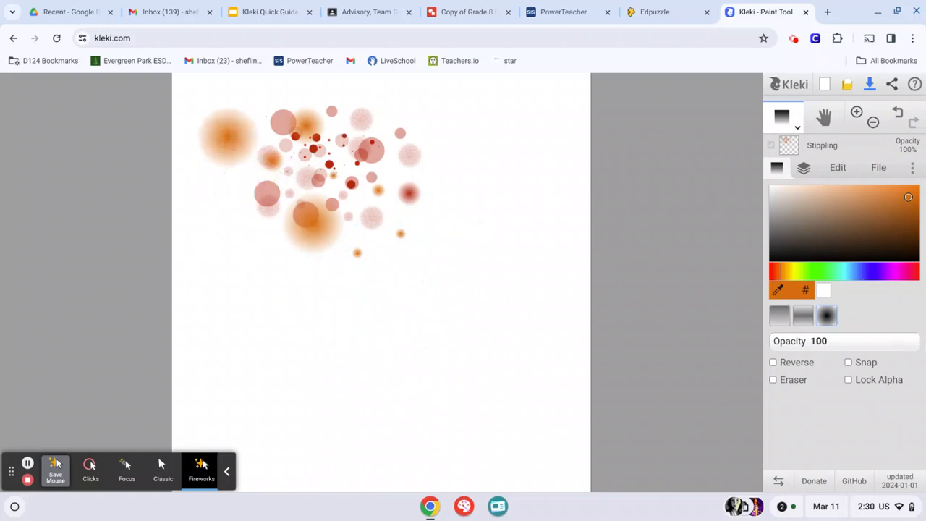
Set the gradient opacity to 45 and add six fainter orange dots around the cluster, including two large overlapping ones on its right side
left_click_drag(916, 342, 836, 345)
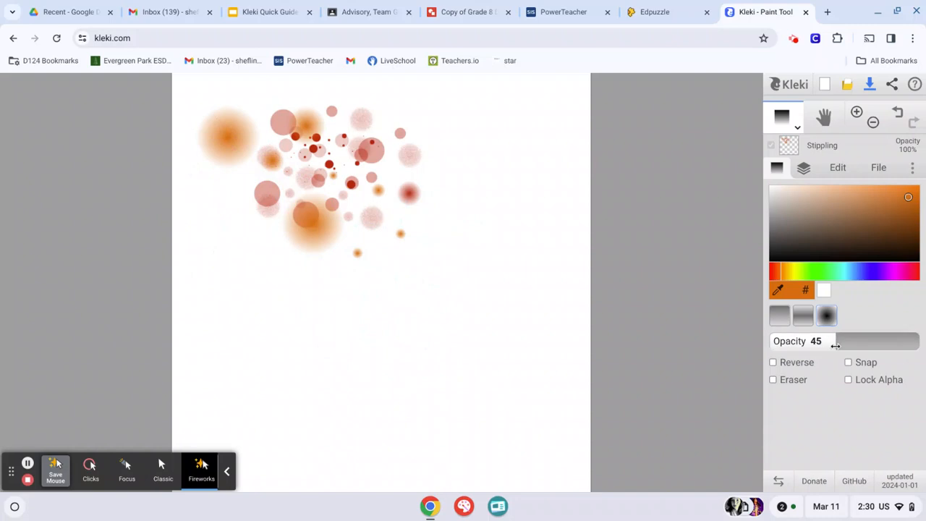
left_click(383, 157)
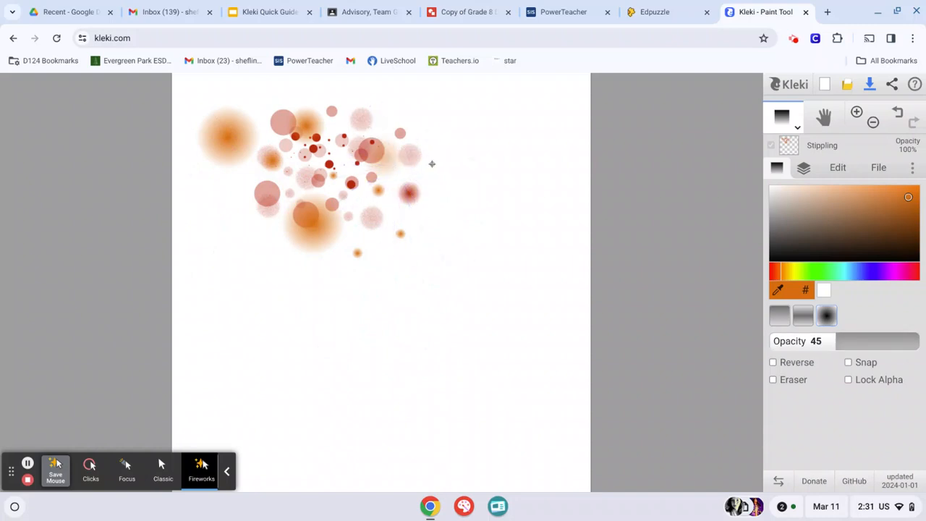
left_click(432, 164)
left_click(481, 269)
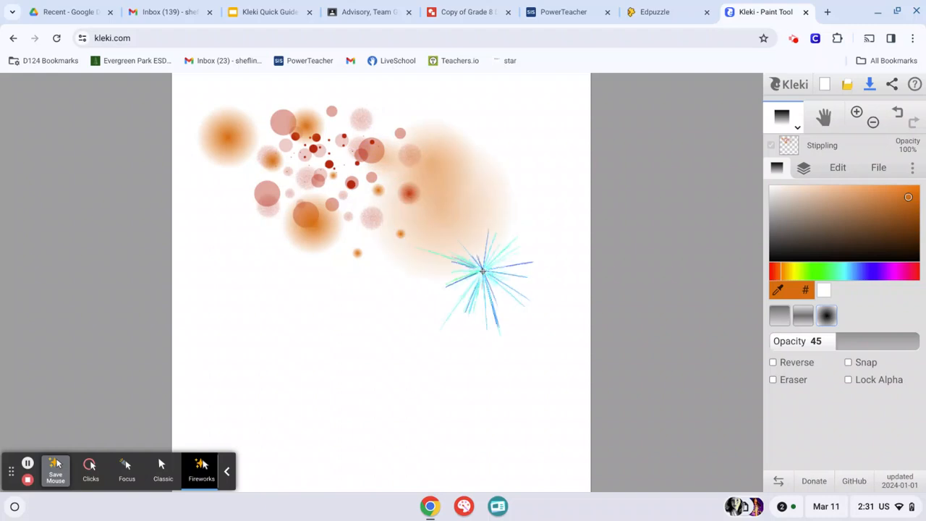
left_click(378, 124)
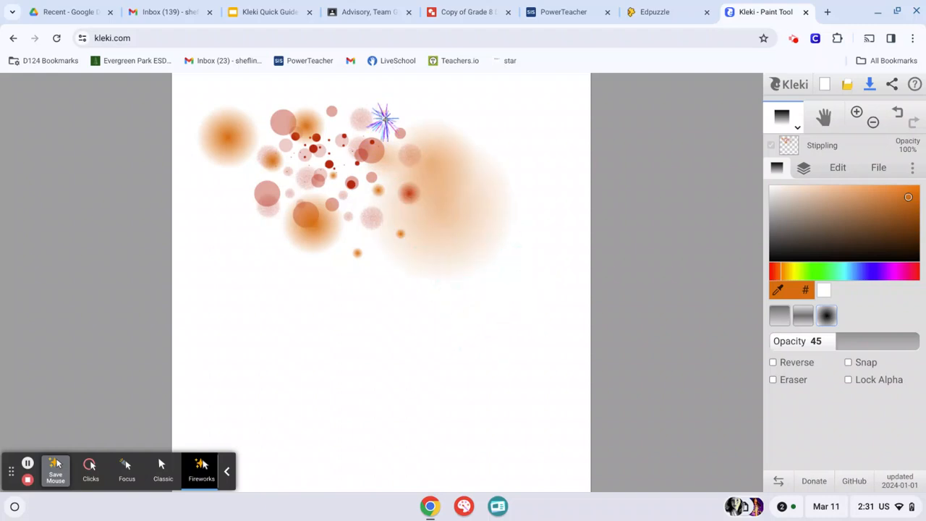
left_click(376, 132)
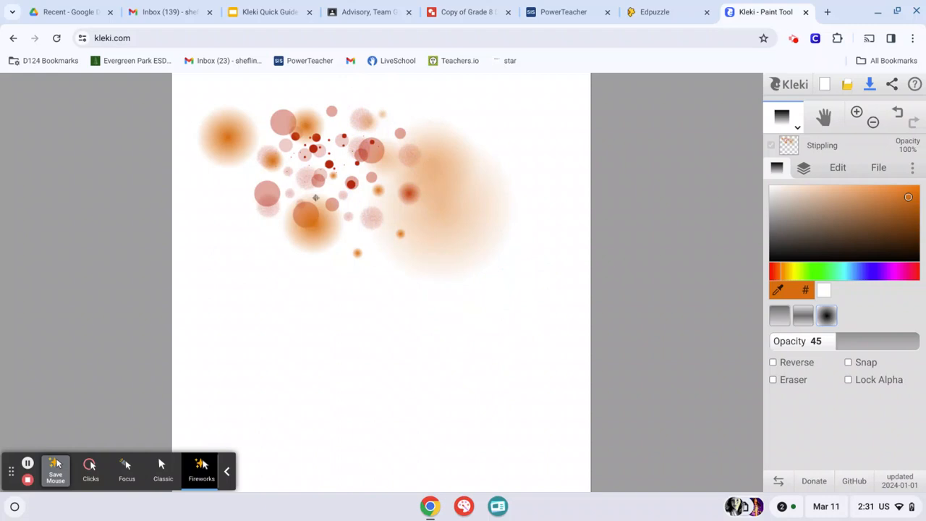
left_click(246, 181)
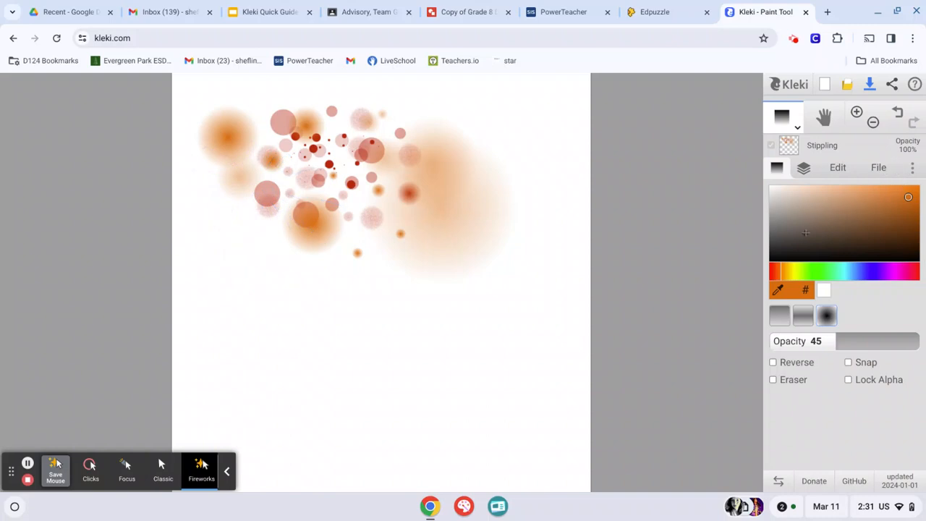
Switch back to the Brush tool, darken the colour to brown and set the brush size to 8.4
left_click(783, 291)
left_click(797, 128)
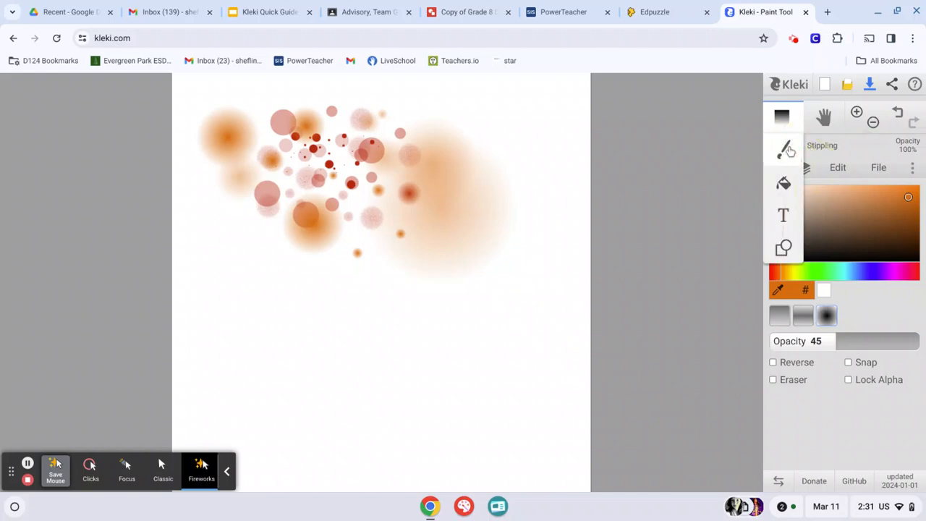
left_click(788, 146)
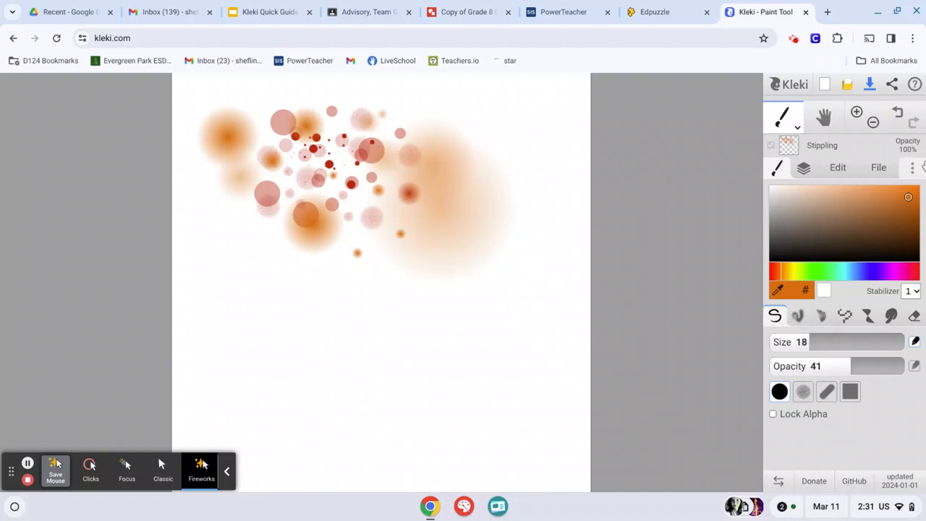
left_click_drag(909, 197, 913, 224)
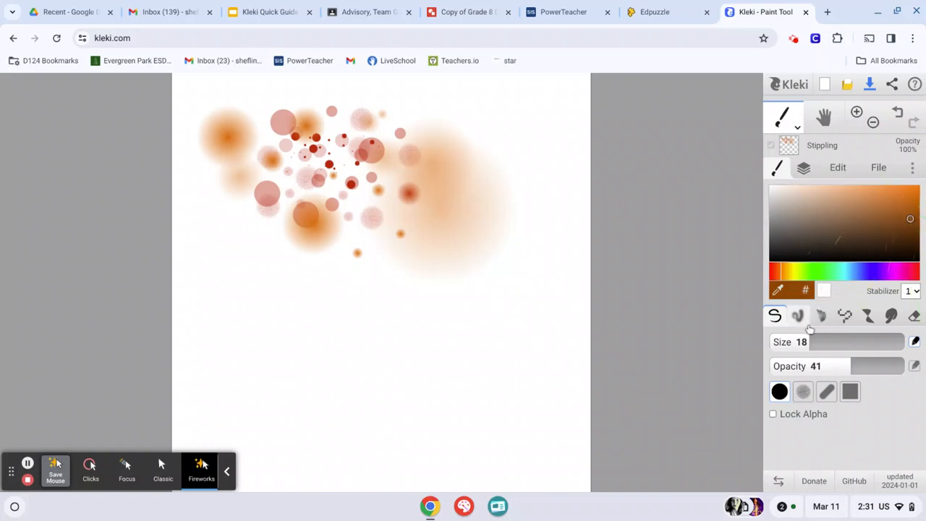
left_click_drag(811, 339, 794, 339)
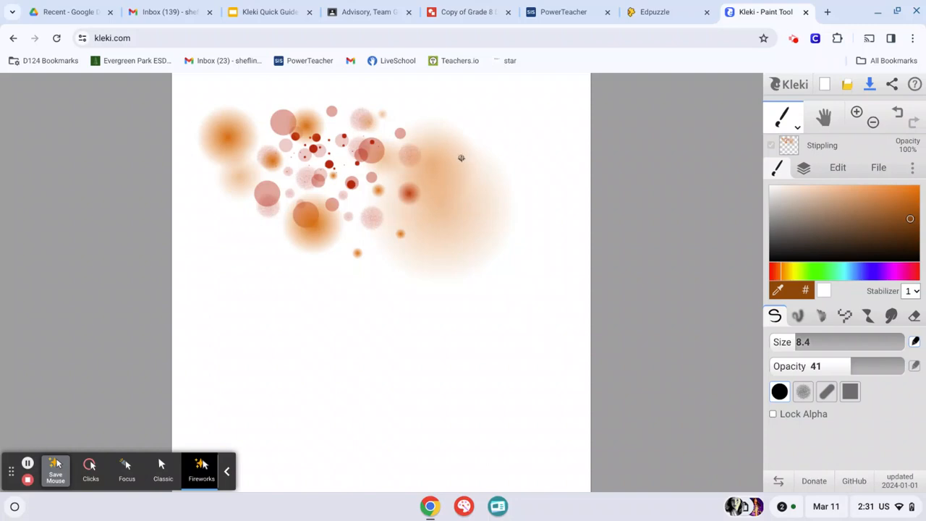
Select the Scribble layer and set the brush to size 4.4, opacity 100 and a teal colour
left_click(802, 168)
left_click(821, 262)
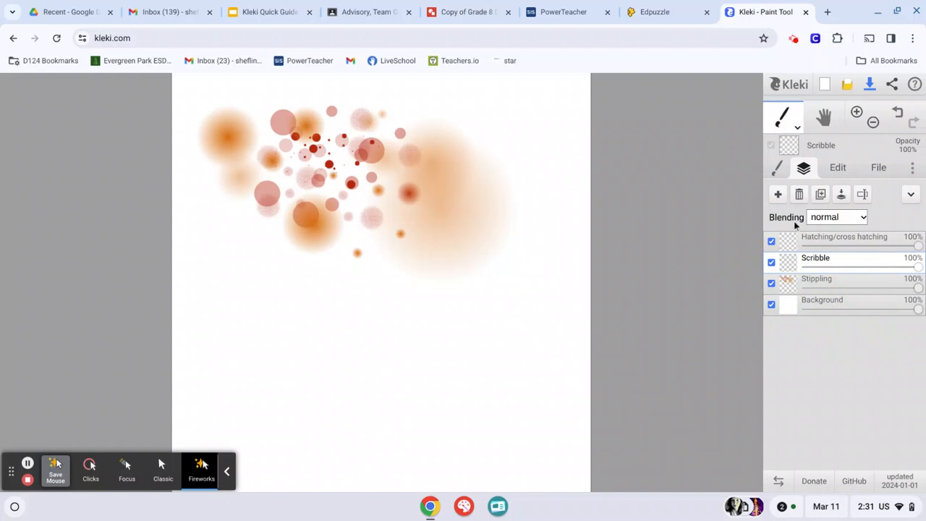
left_click(778, 167)
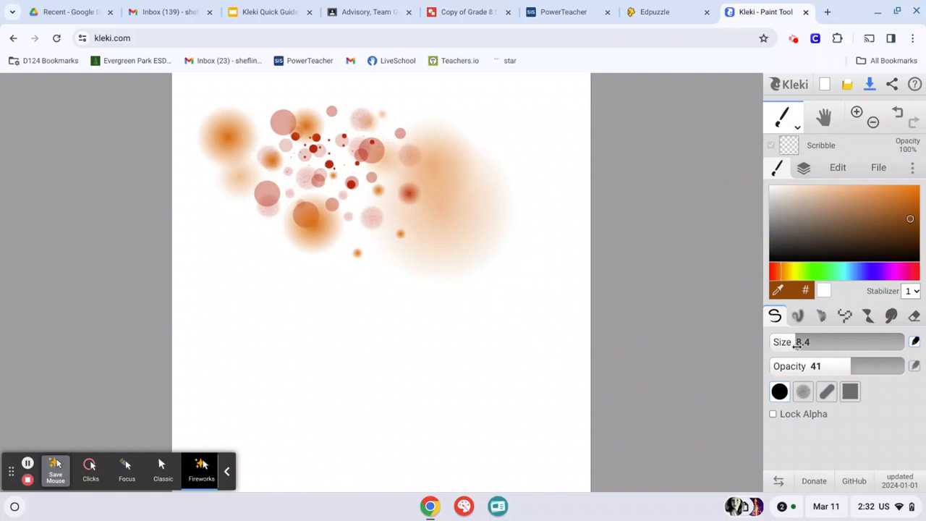
left_click_drag(796, 343, 785, 343)
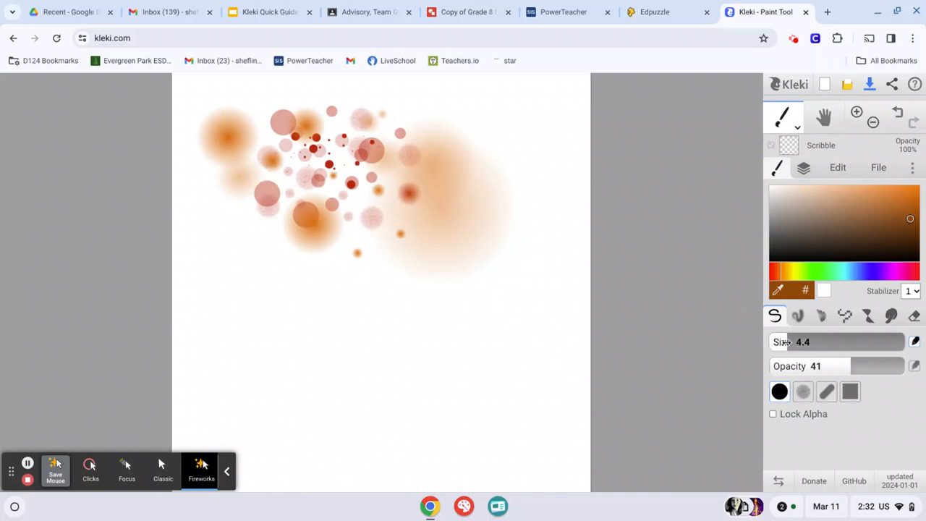
left_click_drag(852, 367, 904, 369)
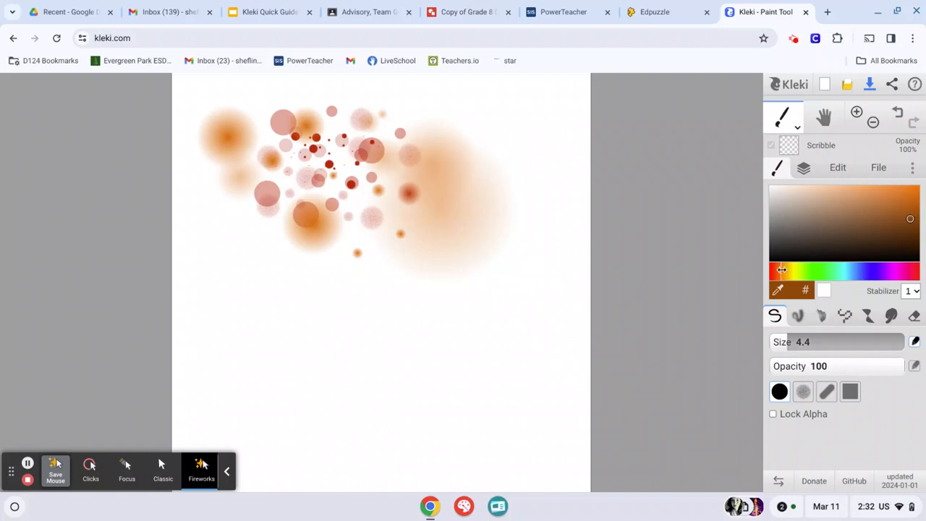
left_click_drag(781, 270, 845, 273)
left_click_drag(910, 218, 900, 212)
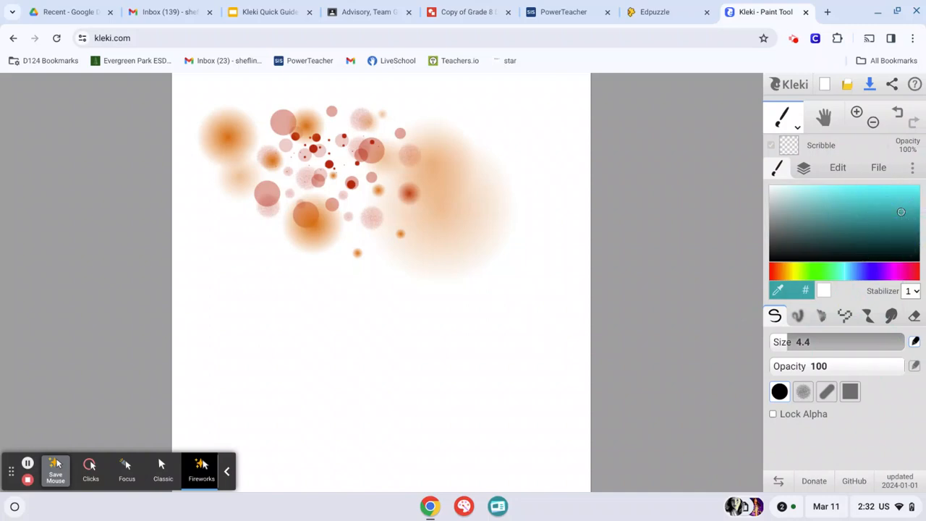
Draw loose, overlapping teal scribbles in a wide band across the canvas just below the stippled dots
mouse_move(254, 241)
left_mouse_down()
mouse_move(415, 248)
mouse_move(517, 271)
mouse_move(483, 286)
left_mouse_up()
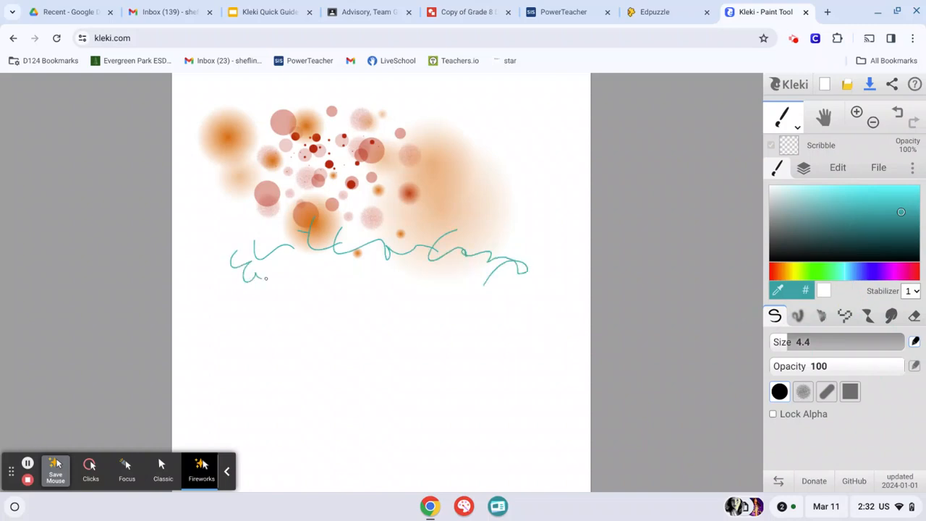
left_click_drag(266, 278, 291, 284)
mouse_move(365, 263)
left_mouse_down()
mouse_move(381, 281)
mouse_move(386, 262)
mouse_move(384, 289)
mouse_move(460, 272)
left_mouse_up()
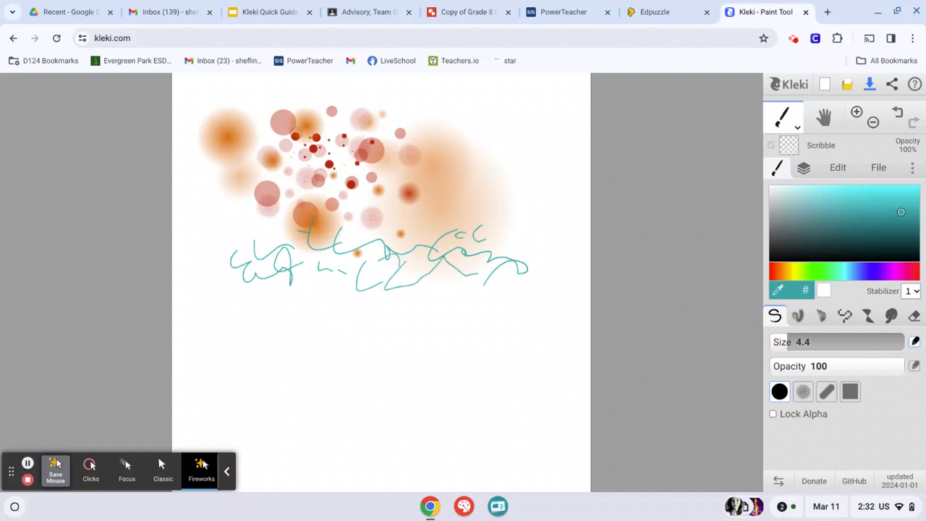
mouse_move(509, 240)
left_mouse_down()
mouse_move(544, 245)
mouse_move(539, 265)
left_mouse_up()
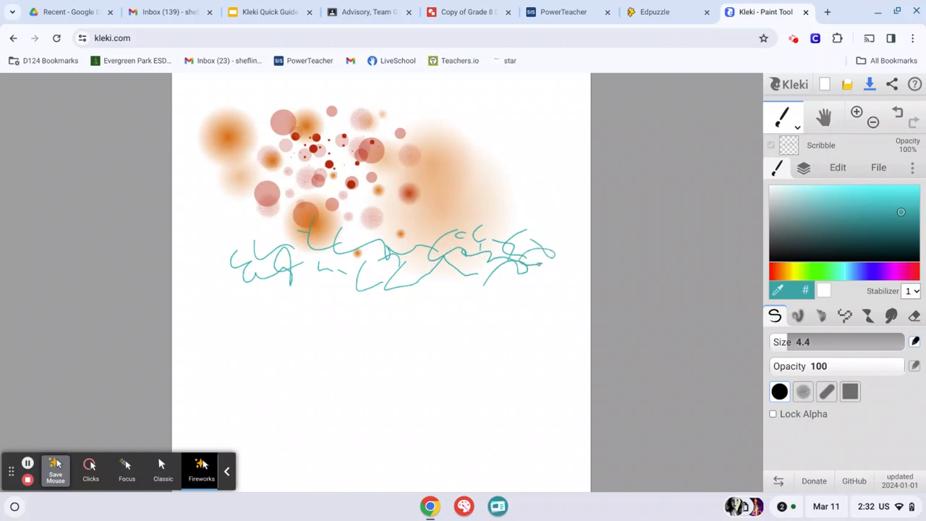
mouse_move(220, 257)
left_mouse_down()
mouse_move(269, 293)
mouse_move(317, 306)
left_mouse_up()
mouse_move(341, 280)
left_mouse_down()
mouse_move(321, 277)
mouse_move(344, 298)
mouse_move(417, 297)
left_mouse_up()
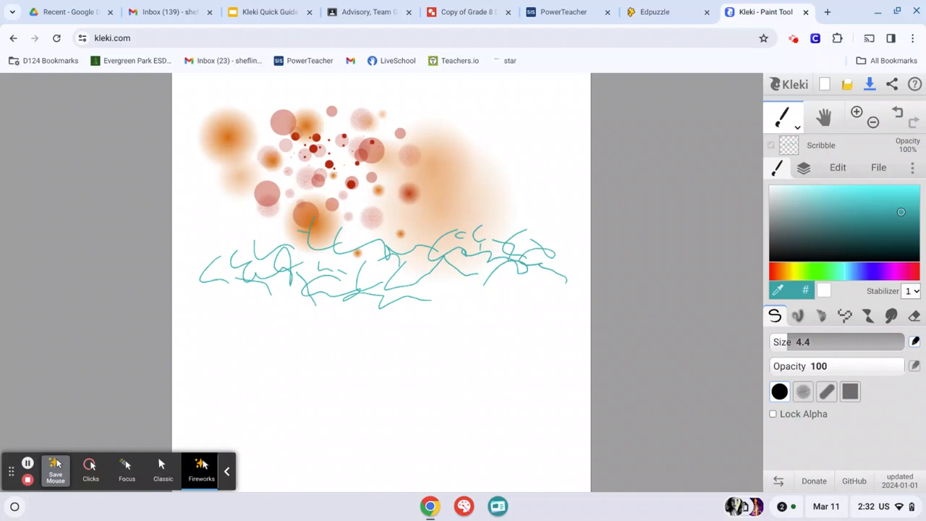
mouse_move(372, 258)
left_mouse_down()
mouse_move(357, 271)
mouse_move(379, 264)
left_mouse_up()
mouse_move(382, 262)
left_mouse_down()
mouse_move(400, 271)
mouse_move(414, 249)
left_mouse_up()
mouse_move(404, 261)
left_mouse_down()
mouse_move(419, 274)
mouse_move(462, 273)
left_mouse_up()
Scribble teal lines across the lower half of the dot cluster and add long sweeping strokes out to the canvas's right edge
mouse_move(352, 158)
left_mouse_down()
mouse_move(377, 187)
mouse_move(417, 178)
mouse_move(472, 189)
left_mouse_up()
mouse_move(485, 172)
left_mouse_down()
mouse_move(507, 180)
mouse_move(554, 175)
left_mouse_up()
mouse_move(230, 177)
left_mouse_down()
mouse_move(342, 199)
mouse_move(333, 206)
mouse_move(391, 218)
mouse_move(398, 197)
mouse_move(451, 206)
left_mouse_up()
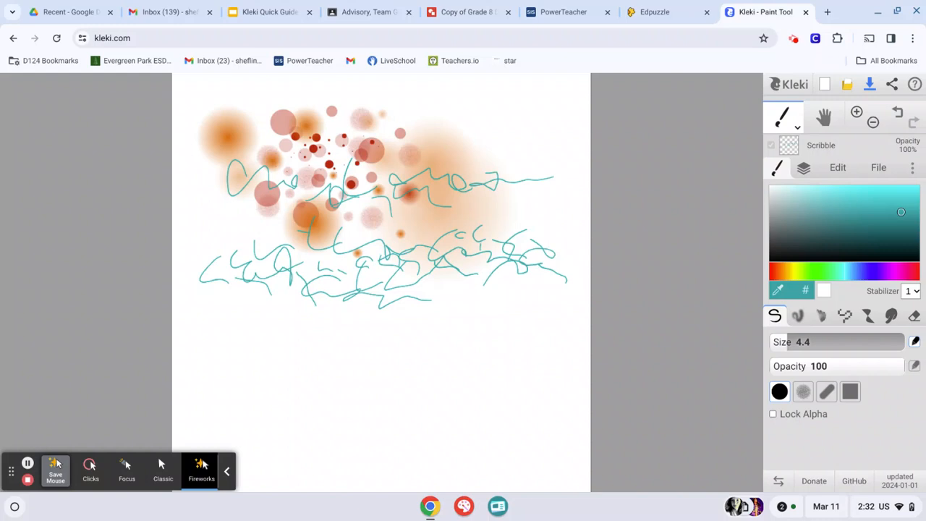
left_click_drag(208, 191, 200, 223)
mouse_move(214, 178)
left_mouse_down()
mouse_move(182, 170)
mouse_move(178, 218)
mouse_move(246, 214)
mouse_move(220, 216)
mouse_move(206, 198)
mouse_move(229, 202)
left_mouse_up()
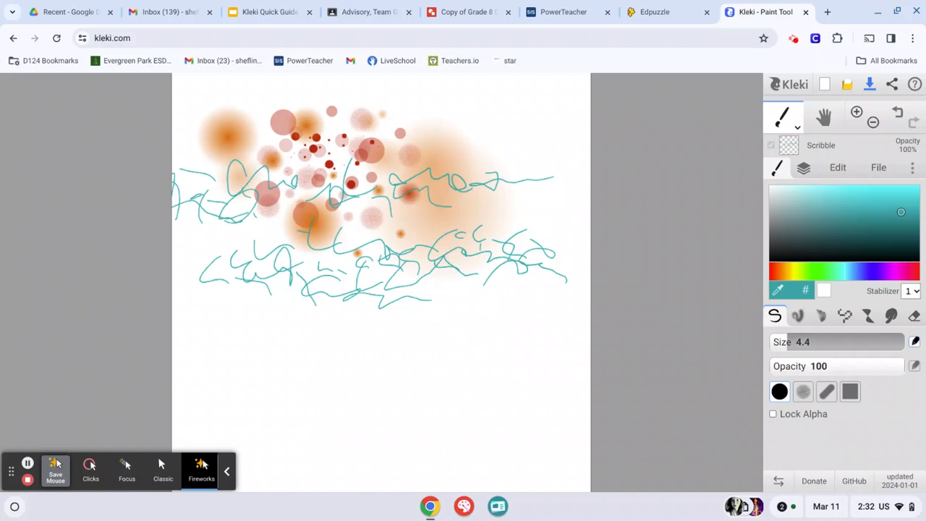
mouse_move(282, 214)
left_mouse_down()
mouse_move(272, 265)
mouse_move(311, 281)
mouse_move(318, 327)
mouse_move(518, 209)
mouse_move(625, 176)
mouse_move(604, 128)
mouse_move(608, 189)
left_mouse_up()
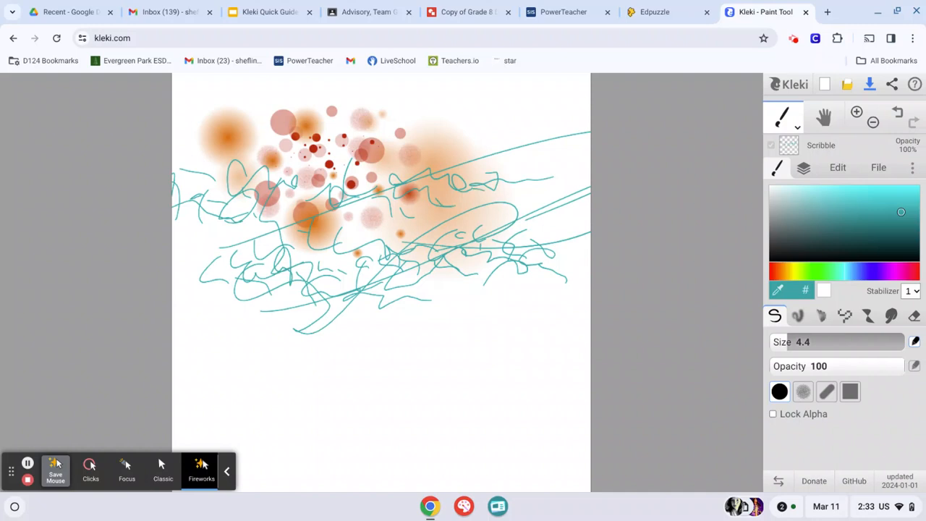
mouse_move(500, 189)
left_mouse_down()
mouse_move(519, 201)
mouse_move(536, 185)
mouse_move(569, 195)
mouse_move(524, 219)
mouse_move(462, 210)
mouse_move(486, 236)
left_mouse_up()
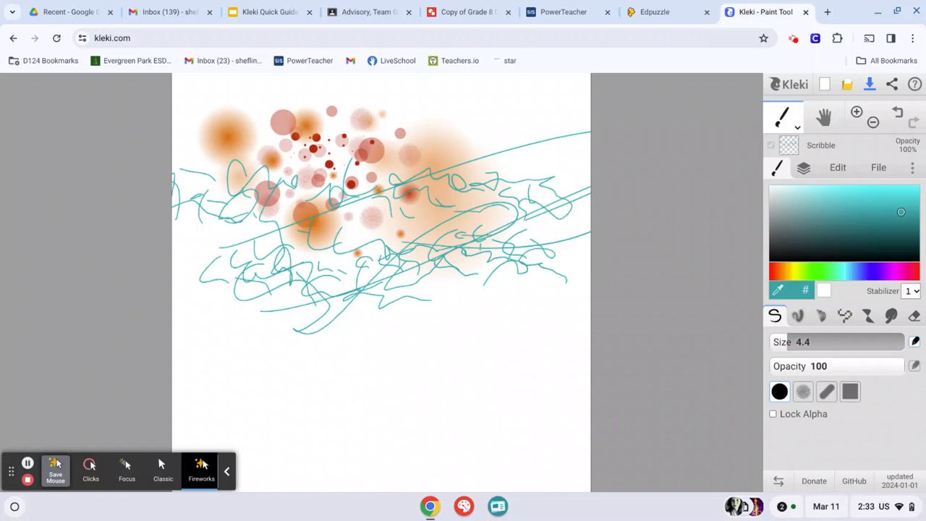
left_click(915, 292)
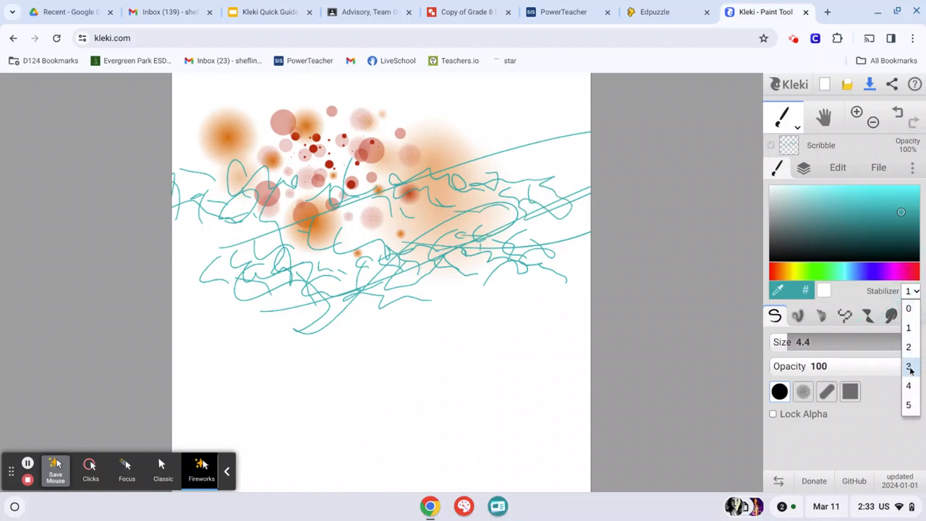
left_click(914, 291)
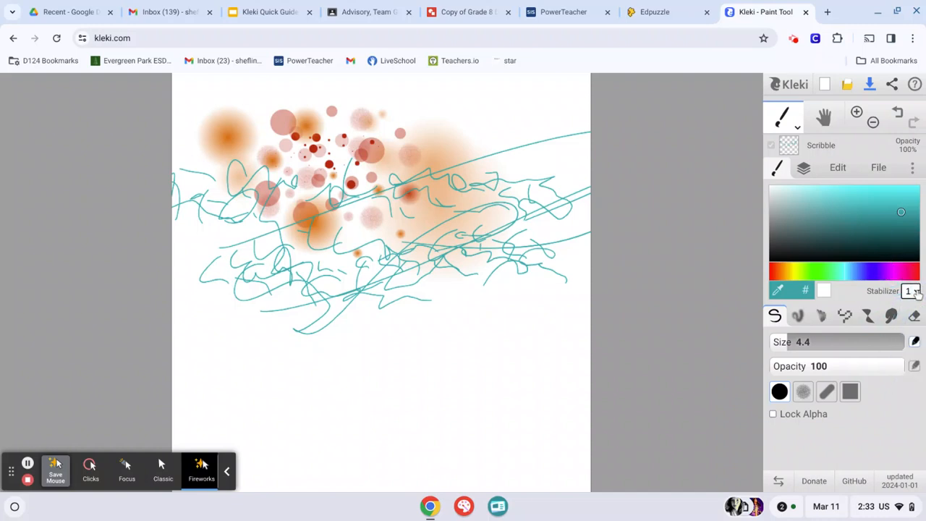
Move the Scribble layer below the Stippling layer and return it above Stippling
left_click(803, 168)
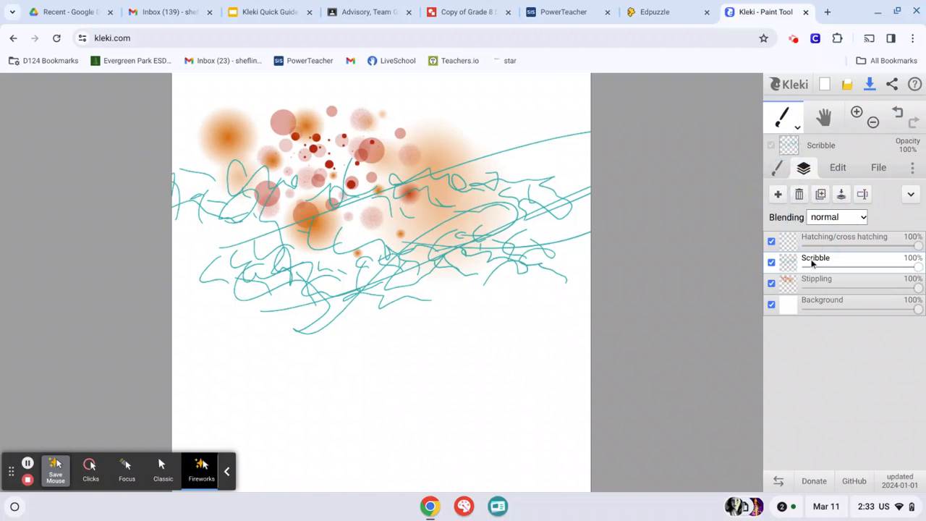
left_click_drag(813, 262, 815, 289)
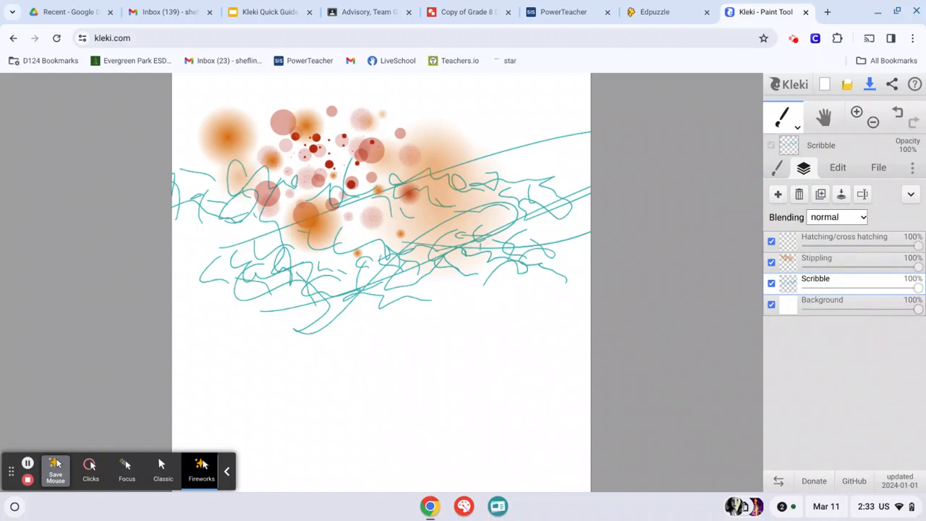
mouse_move(813, 283)
left_mouse_down()
mouse_move(809, 252)
mouse_move(811, 284)
mouse_move(806, 259)
left_mouse_up()
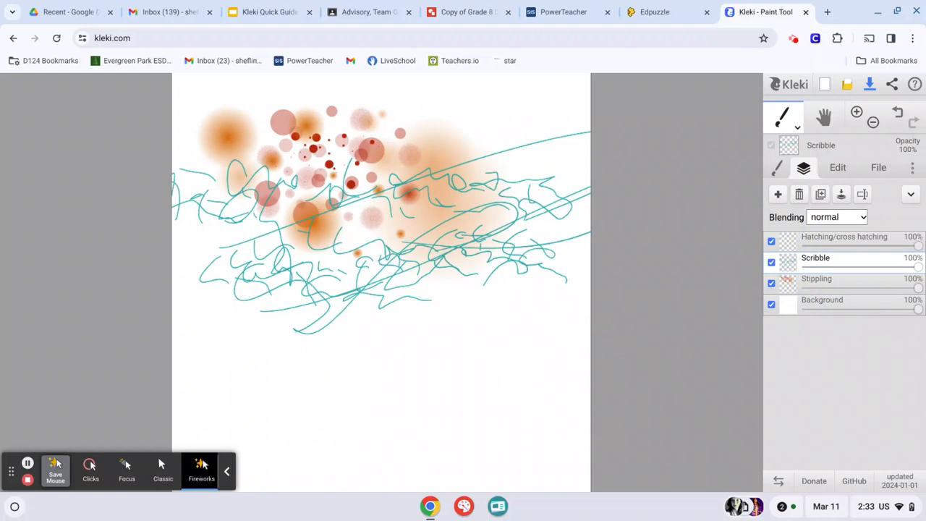
Select the Hatching/cross hatching layer and choose stabilizer level 1 for the brush
left_click(812, 240)
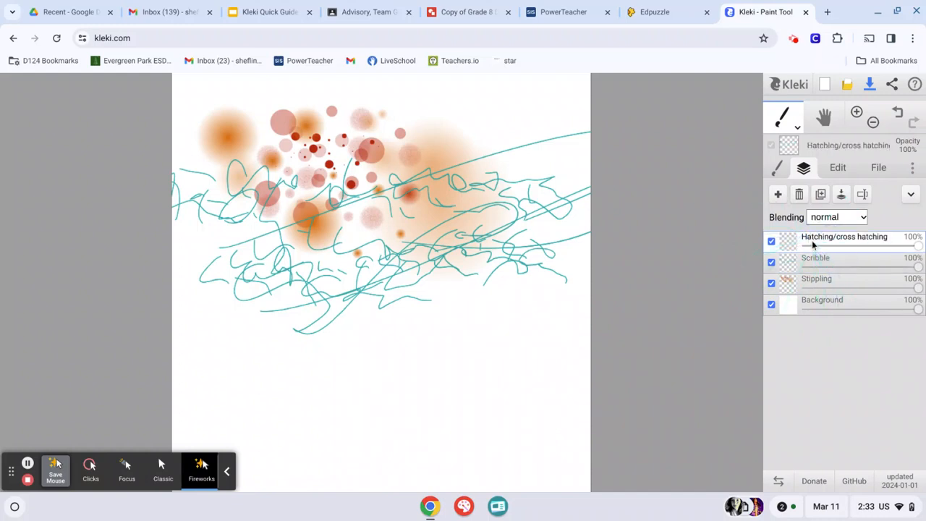
left_click(777, 169)
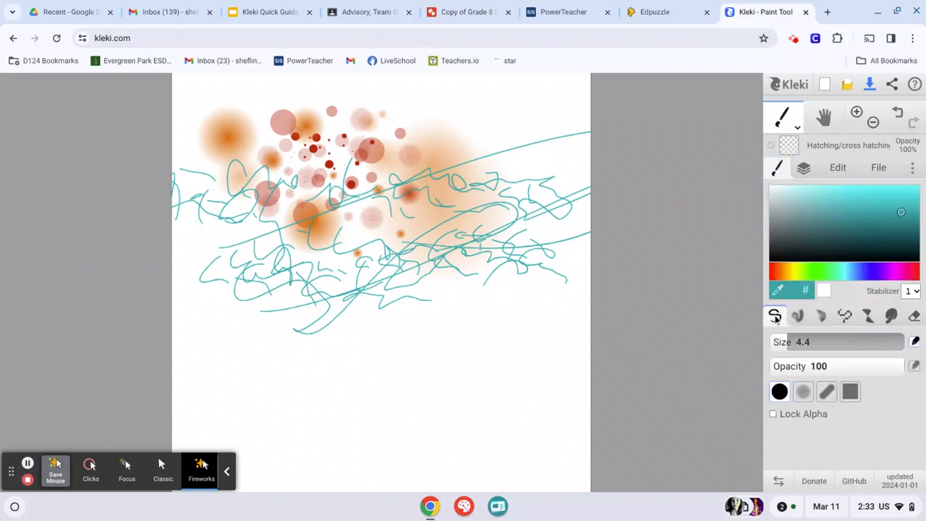
left_click(916, 291)
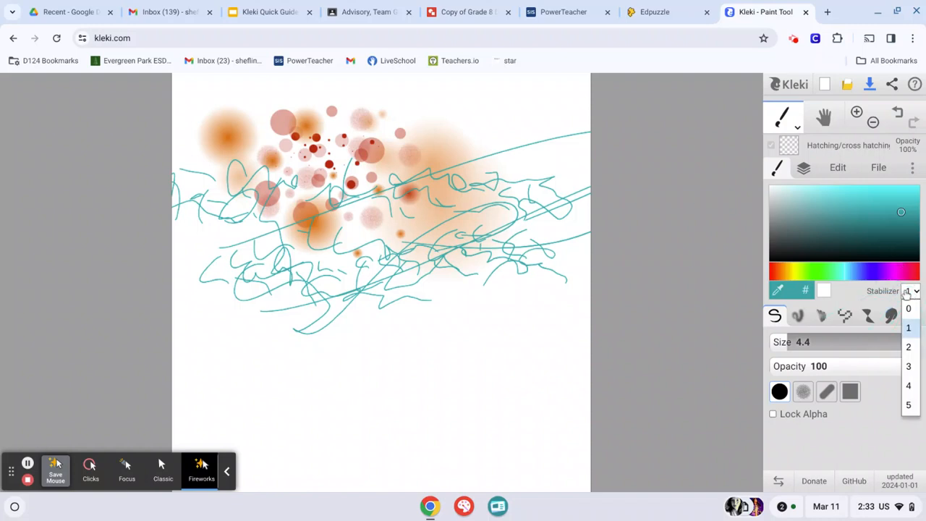
left_click(916, 291)
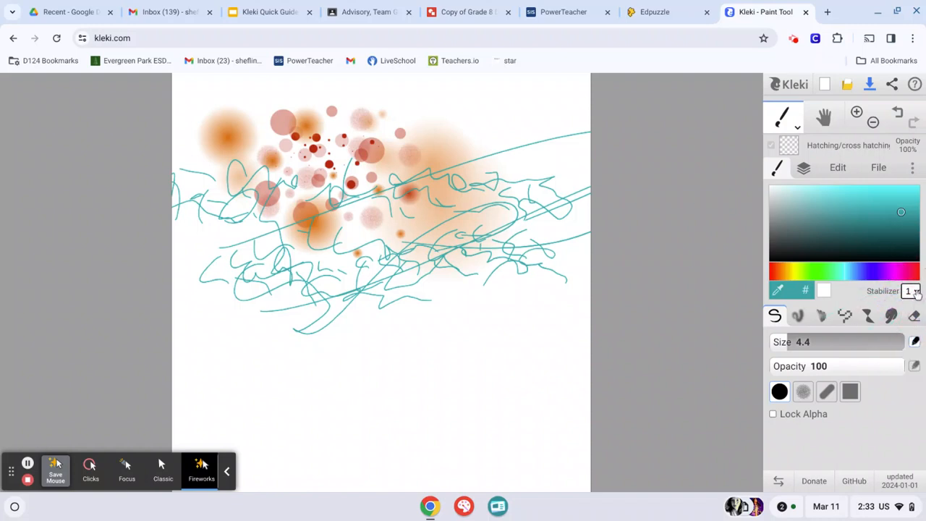
left_click(916, 292)
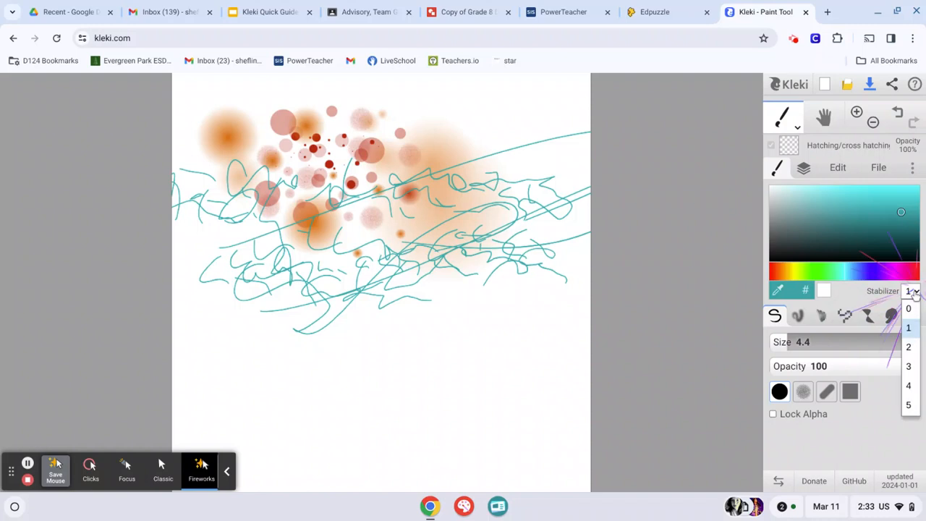
left_click(910, 328)
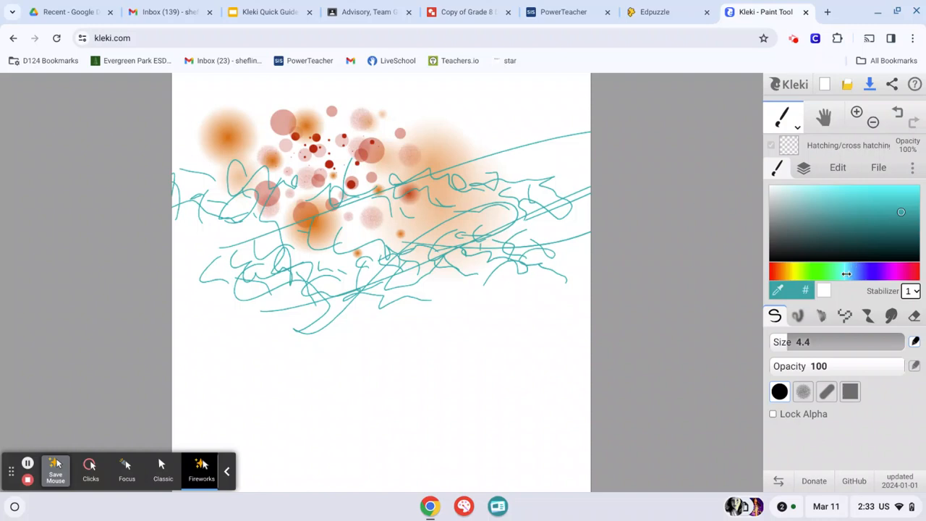
Set the brush color to a dark violet for the hatching lines
left_click(869, 273)
left_click_drag(869, 273, 881, 274)
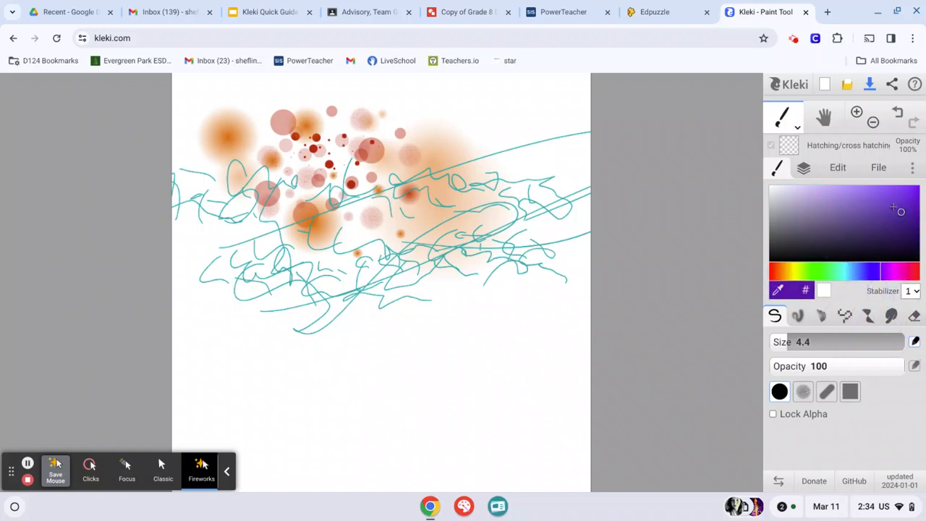
left_click_drag(901, 212, 909, 217)
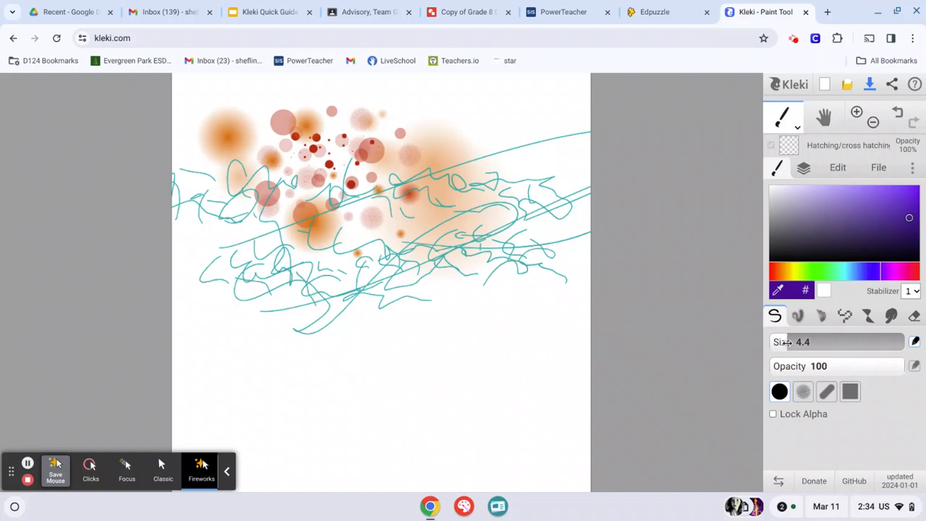
Hatch steep, roughly parallel violet diagonals across the center of the canvas, over the lower dots and teal scribbles
left_click_drag(278, 281, 343, 216)
left_click_drag(286, 304, 347, 209)
mouse_move(315, 298)
left_mouse_down()
mouse_move(380, 172)
mouse_move(370, 222)
left_mouse_up()
mouse_move(350, 285)
left_mouse_down()
mouse_move(411, 172)
mouse_move(404, 198)
left_mouse_up()
mouse_move(379, 273)
left_mouse_down()
mouse_move(432, 168)
mouse_move(405, 254)
mouse_move(442, 255)
mouse_move(471, 193)
left_mouse_up()
mouse_move(418, 283)
left_mouse_down()
mouse_move(443, 224)
mouse_move(434, 226)
mouse_move(432, 207)
left_mouse_up()
left_click_drag(400, 269, 423, 216)
mouse_move(381, 271)
left_mouse_down()
mouse_move(384, 237)
mouse_move(368, 248)
left_mouse_up()
left_click_drag(353, 273, 365, 250)
left_click_drag(347, 267, 356, 243)
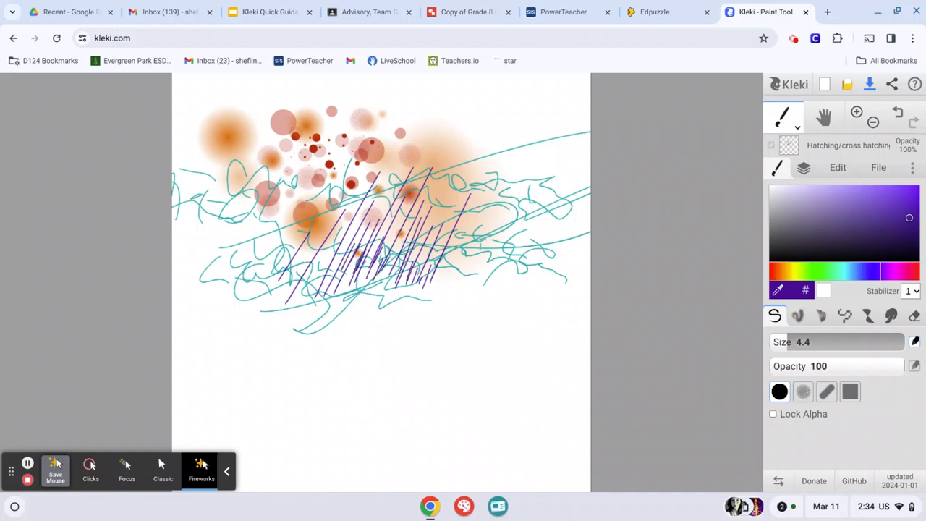
Add closely spaced parallel diagonals to make the central hatching denser and extend it up over the dots on its left side
left_click_drag(347, 279, 387, 214)
left_click_drag(375, 261, 403, 207)
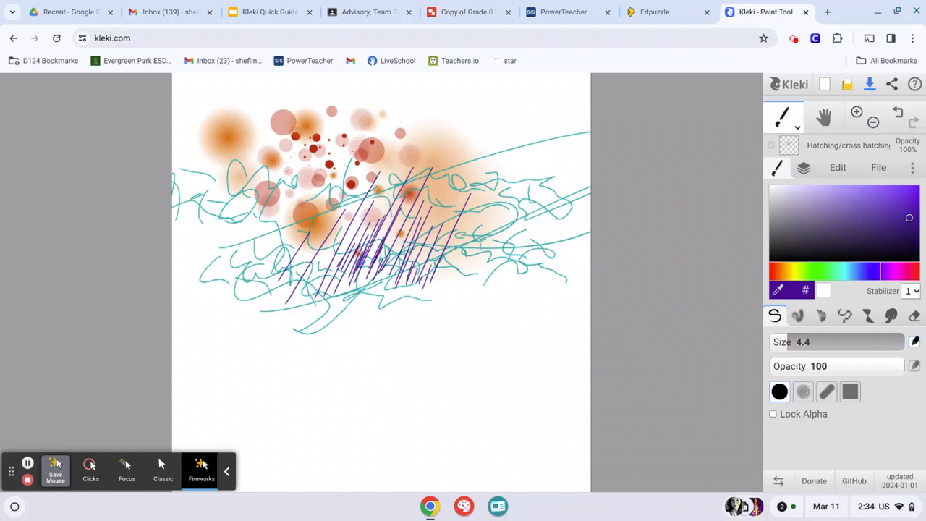
left_click_drag(380, 276, 418, 204)
left_click_drag(395, 291, 450, 203)
left_click_drag(413, 284, 434, 243)
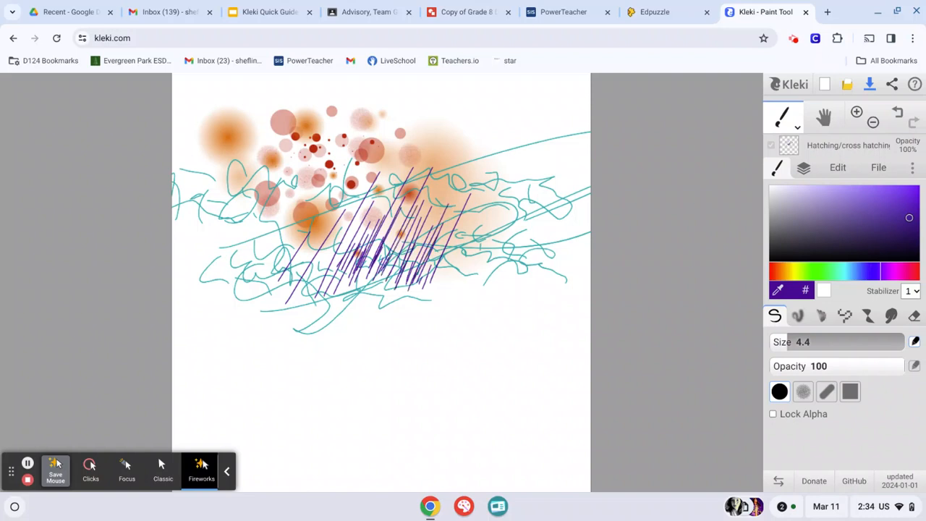
mouse_move(324, 269)
left_mouse_down()
mouse_move(339, 246)
mouse_move(328, 253)
left_mouse_up()
left_click_drag(325, 255, 339, 234)
mouse_move(304, 271)
left_mouse_down()
mouse_move(317, 245)
mouse_move(314, 216)
left_mouse_up()
left_click_drag(276, 248, 353, 125)
left_click_drag(297, 257, 347, 162)
Hatch shallower slanted violet lines over the scribbles between the central patch and the canvas's right edge
left_click_drag(535, 172, 558, 149)
left_click_drag(534, 188, 559, 172)
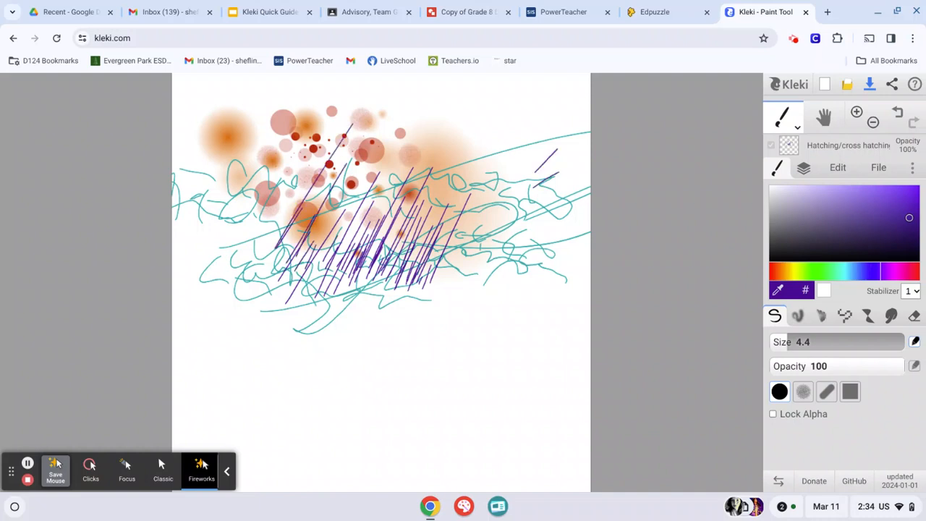
mouse_move(512, 208)
left_mouse_down()
mouse_move(556, 180)
mouse_move(548, 197)
mouse_move(563, 196)
left_mouse_up()
left_click_drag(469, 252, 537, 220)
left_click_drag(456, 257, 528, 226)
mouse_move(463, 213)
left_mouse_down()
mouse_move(533, 172)
mouse_move(481, 192)
left_mouse_up()
left_click_drag(496, 178, 540, 160)
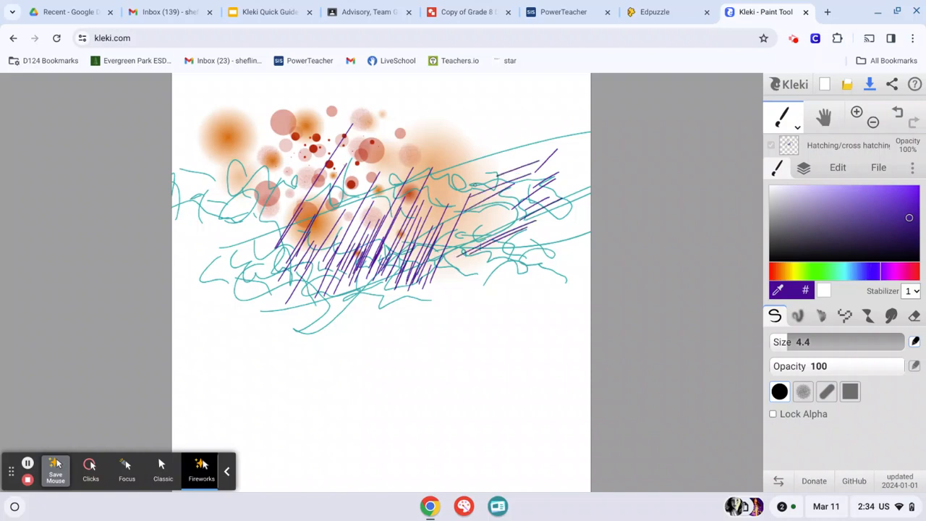
mouse_move(456, 196)
left_mouse_down()
mouse_move(537, 154)
mouse_move(539, 145)
mouse_move(513, 193)
left_mouse_up()
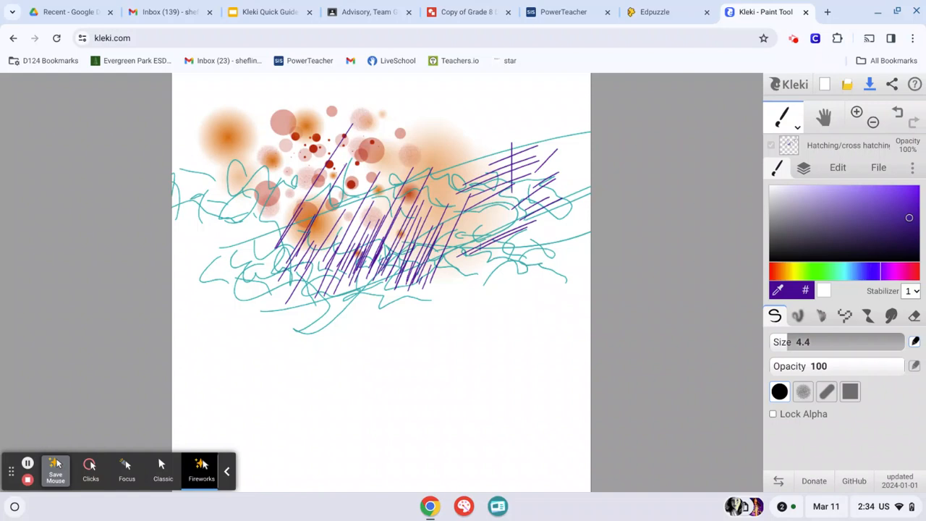
Cross the shallow slanted lines with near-vertical strokes and continue the cross hatching down to the canvas's right edge
left_click_drag(519, 154, 527, 226)
left_click_drag(533, 125, 536, 201)
left_click_drag(547, 165, 554, 258)
left_click_drag(552, 157, 558, 240)
left_click_drag(558, 179, 561, 275)
mouse_move(567, 196)
left_mouse_down()
mouse_move(570, 271)
mouse_move(591, 242)
left_mouse_up()
mouse_move(548, 262)
left_mouse_down()
mouse_move(575, 248)
mouse_move(583, 255)
left_mouse_up()
mouse_move(552, 275)
left_mouse_down()
mouse_move(591, 257)
mouse_move(591, 272)
left_mouse_up()
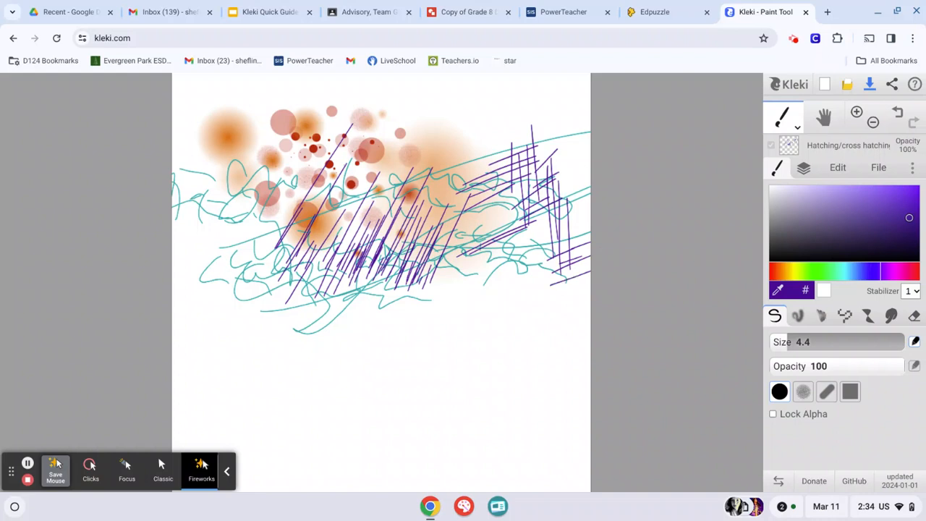
Cross-hatch the area below the slanted lines with long near-vertical strokes and short slanted strokes across them
mouse_move(481, 259)
left_mouse_down()
mouse_move(486, 307)
mouse_move(507, 336)
left_mouse_up()
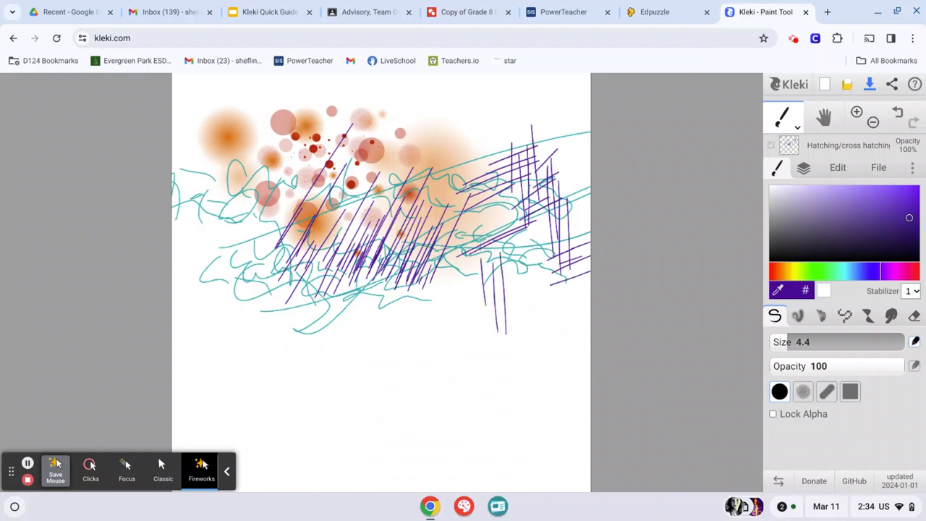
mouse_move(508, 238)
left_mouse_down()
mouse_move(517, 358)
mouse_move(530, 342)
left_mouse_up()
mouse_move(493, 255)
left_mouse_down()
mouse_move(505, 295)
mouse_move(556, 258)
left_mouse_up()
left_click_drag(516, 290, 549, 280)
left_click_drag(517, 314, 553, 300)
mouse_move(459, 279)
left_mouse_down()
mouse_move(458, 344)
mouse_move(471, 328)
mouse_move(479, 355)
left_mouse_up()
mouse_move(425, 301)
left_mouse_down()
mouse_move(463, 298)
mouse_move(502, 260)
left_mouse_up()
left_click_drag(481, 258, 510, 243)
mouse_move(462, 271)
left_mouse_down()
mouse_move(504, 249)
mouse_move(508, 260)
mouse_move(481, 307)
left_mouse_up()
Layer more vertical and slanted strokes over the lower-right cross hatching to darken it and join it to the central hatching
mouse_move(486, 243)
left_mouse_down()
mouse_move(482, 332)
mouse_move(502, 392)
left_mouse_up()
left_click_drag(506, 278, 502, 367)
mouse_move(490, 291)
left_mouse_down()
mouse_move(530, 277)
mouse_move(499, 259)
mouse_move(535, 226)
left_mouse_up()
left_click_drag(484, 250, 540, 228)
mouse_move(507, 256)
left_mouse_down()
mouse_move(553, 238)
mouse_move(543, 248)
mouse_move(578, 208)
left_mouse_up()
mouse_move(475, 233)
left_mouse_down()
mouse_move(509, 216)
mouse_move(517, 200)
left_mouse_up()
left_click_drag(414, 248, 493, 210)
mouse_move(441, 233)
left_mouse_down()
mouse_move(486, 210)
mouse_move(478, 211)
mouse_move(486, 199)
mouse_move(451, 295)
left_mouse_up()
mouse_move(458, 184)
left_mouse_down()
mouse_move(458, 254)
mouse_move(472, 296)
mouse_move(476, 245)
left_mouse_up()
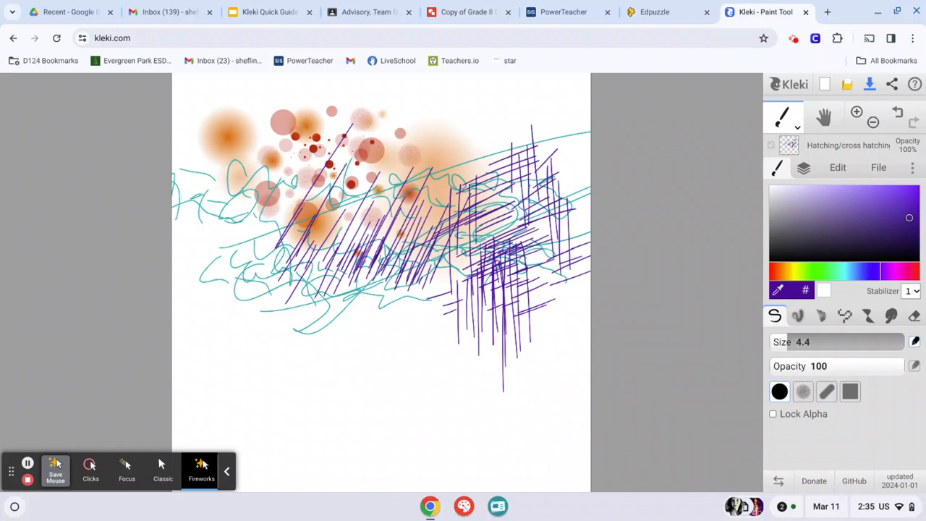
Add a vertical stroke to the cross hatching and hatch slanted lines above the large orange blur near the canvas's top
left_click_drag(483, 172, 483, 234)
left_click_drag(444, 132, 467, 119)
mouse_move(415, 137)
left_mouse_down()
mouse_move(462, 109)
mouse_move(448, 105)
left_mouse_up()
left_click_drag(390, 114, 437, 94)
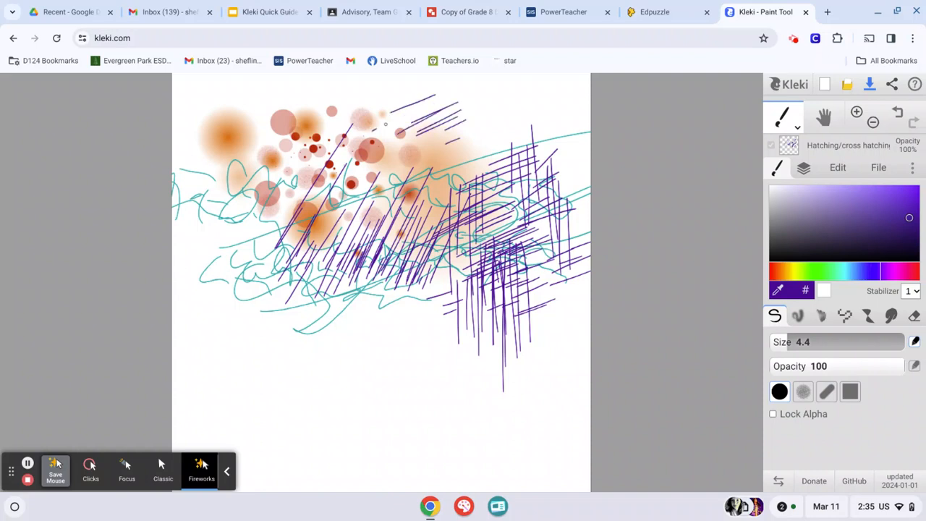
mouse_move(376, 131)
left_mouse_down()
mouse_move(429, 104)
mouse_move(439, 109)
left_mouse_up()
left_click_drag(404, 147, 460, 119)
mouse_move(434, 148)
left_mouse_down()
mouse_move(490, 124)
mouse_move(514, 127)
mouse_move(501, 134)
mouse_move(457, 126)
left_mouse_up()
Try cross hatching between the top slanted lines and the right-hand patch with vertical and slanted strokes
mouse_move(399, 162)
left_mouse_down()
mouse_move(423, 148)
mouse_move(442, 203)
left_mouse_up()
mouse_move(451, 134)
left_mouse_down()
mouse_move(457, 203)
mouse_move(469, 221)
left_mouse_up()
mouse_move(472, 127)
left_mouse_down()
mouse_move(485, 204)
mouse_move(493, 194)
left_mouse_up()
mouse_move(459, 149)
left_mouse_down()
mouse_move(514, 123)
mouse_move(509, 116)
left_mouse_up()
left_click_drag(470, 130, 511, 110)
mouse_move(485, 106)
left_mouse_down()
mouse_move(491, 155)
mouse_move(505, 129)
left_mouse_up()
left_click_drag(508, 108, 513, 135)
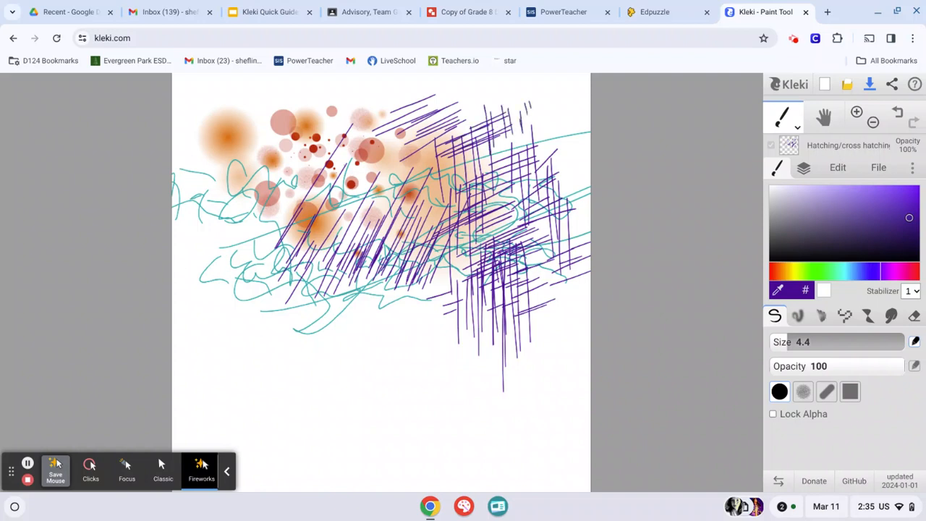
Undo the latest cross-hatching strokes beside the top slanted lines
key("ctrl+z")
key("ctrl+z")
key("ctrl+z")
key("ctrl+z")
key("ctrl+z")
key("ctrl+z")
key("ctrl+z")
key("ctrl+z")
key("ctrl+z")
key("ctrl+z")
key("ctrl+z")
key("ctrl+z")
key("ctrl+z")
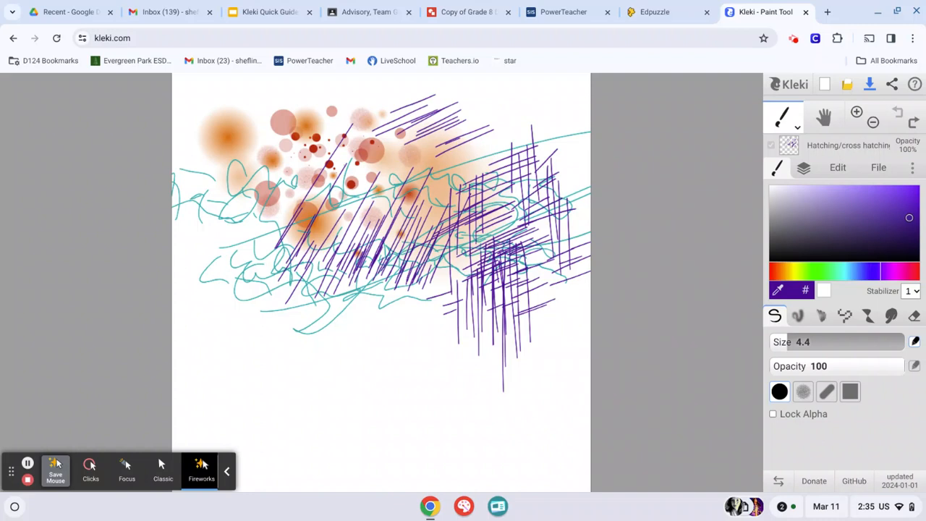
Redo and undo the first few removed cross-hatching strokes repeatedly, leaving them undone
key("ctrl+y")
key("ctrl+y")
key("ctrl+y")
key("ctrl+y")
key("ctrl+y")
key("ctrl+y")
key("ctrl+z")
key("ctrl+z")
key("ctrl+z")
key("ctrl+z")
key("ctrl+z")
key("ctrl+z")
key("ctrl+y")
key("ctrl+y")
key("ctrl+y")
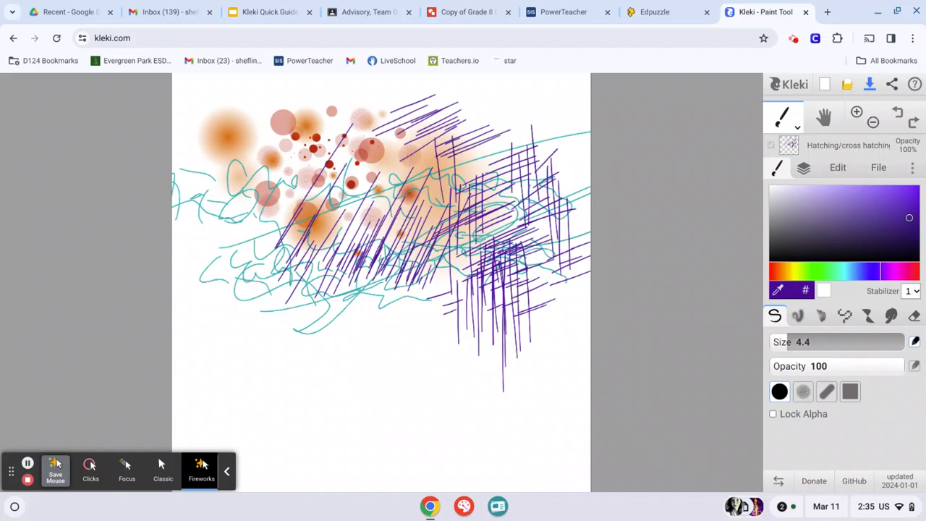
key("ctrl+z")
key("ctrl+z")
key("ctrl+z")
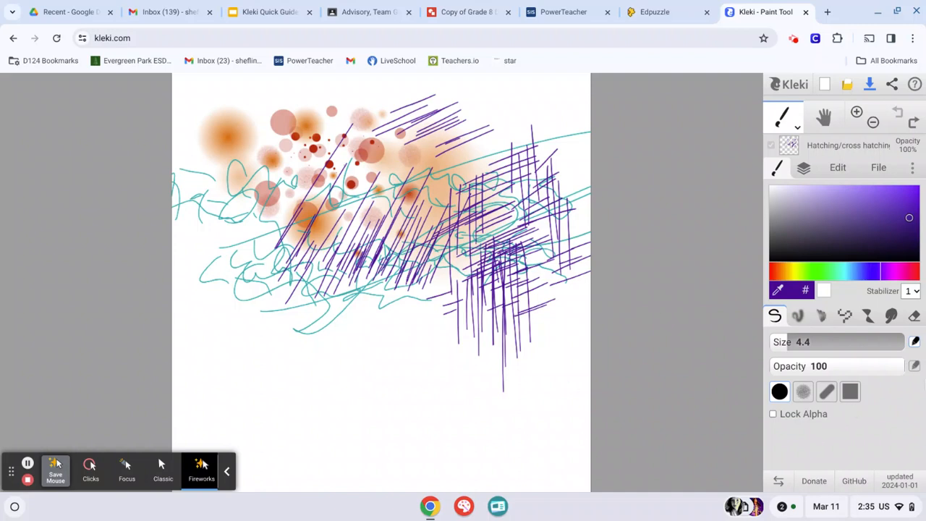
Move the Hatching/cross hatching layer below Stippling and return it to the top of the layer stack
left_click(805, 168)
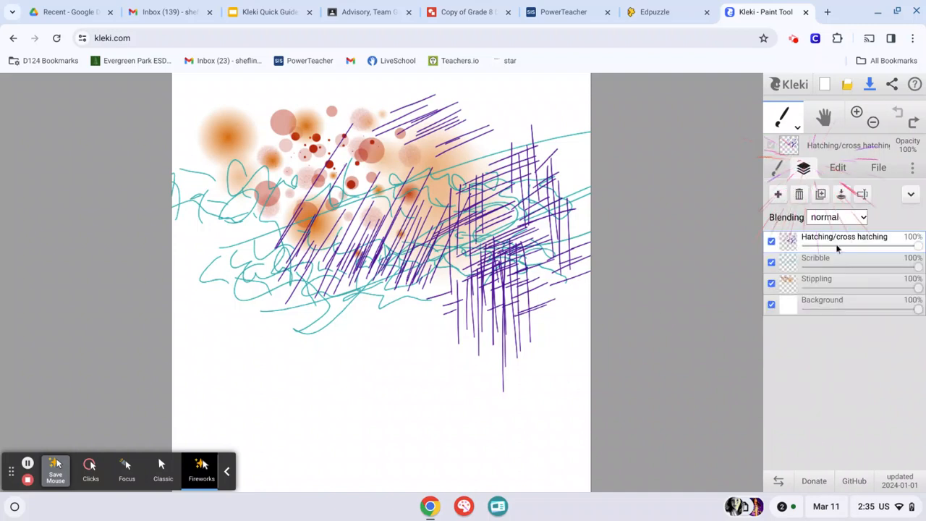
left_click_drag(827, 266, 827, 283)
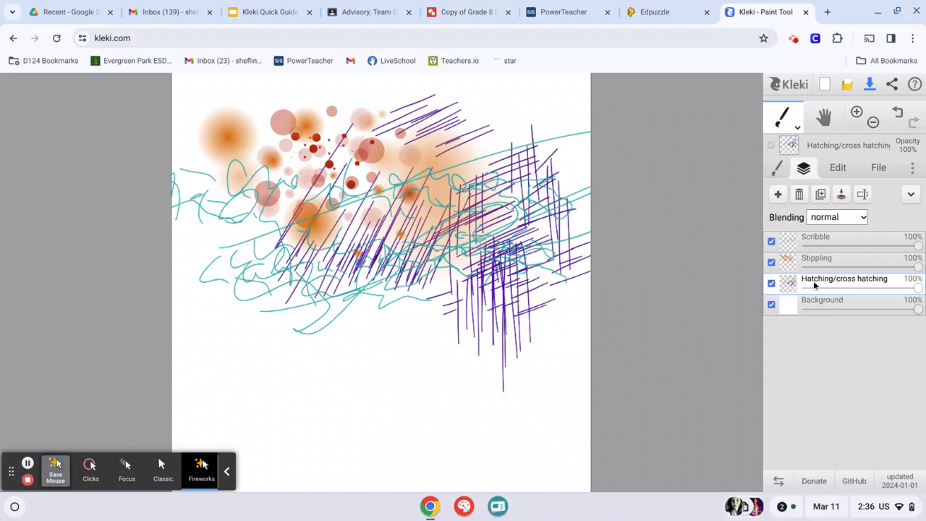
mouse_move(814, 283)
left_mouse_down()
mouse_move(804, 240)
mouse_move(818, 244)
left_mouse_up()
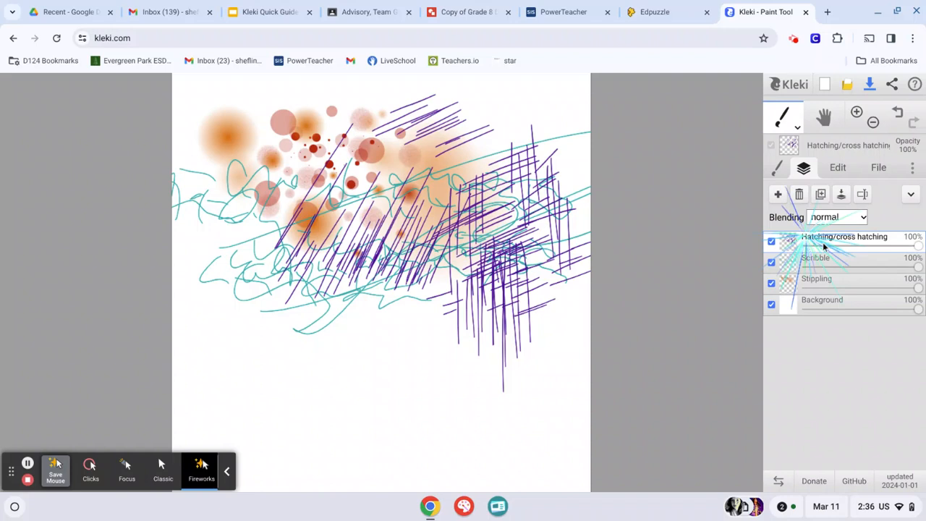
Paint thick violet diagonals over the central hatching with the blending brush
left_click(776, 169)
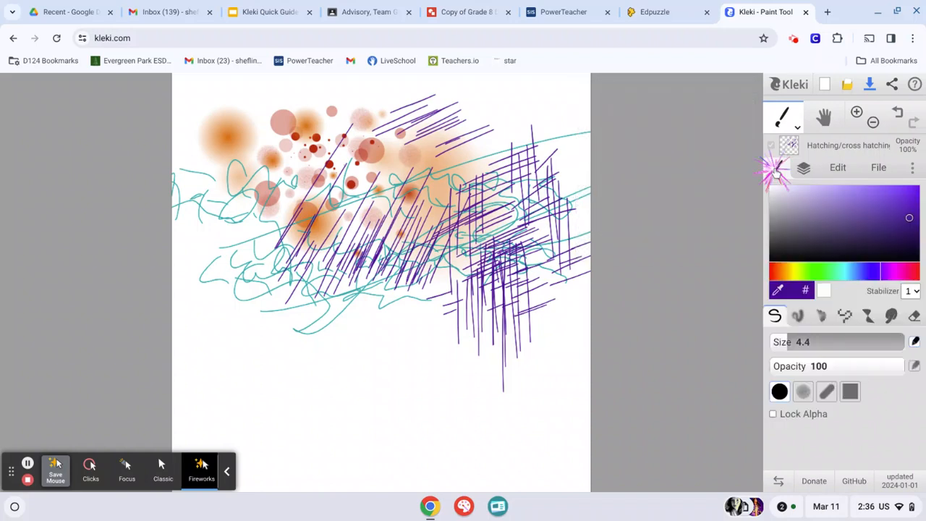
left_click(797, 317)
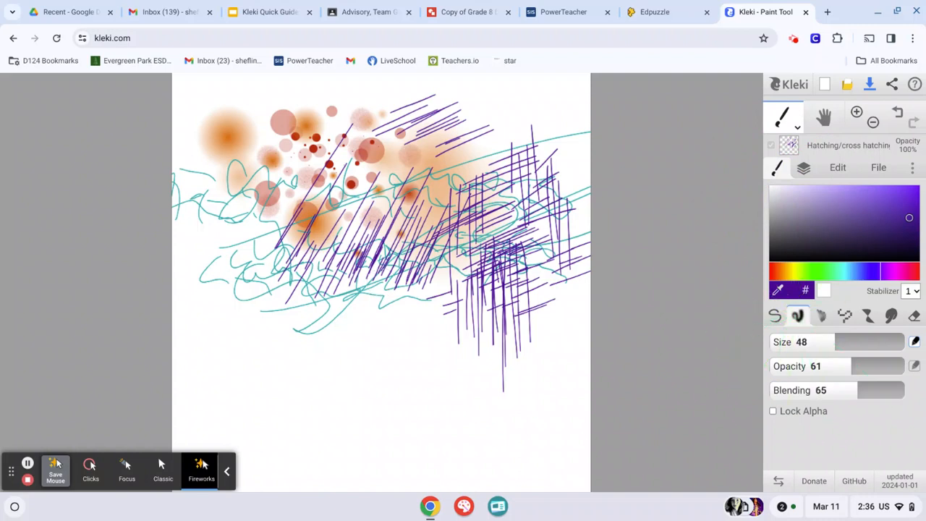
left_click_drag(300, 265, 382, 181)
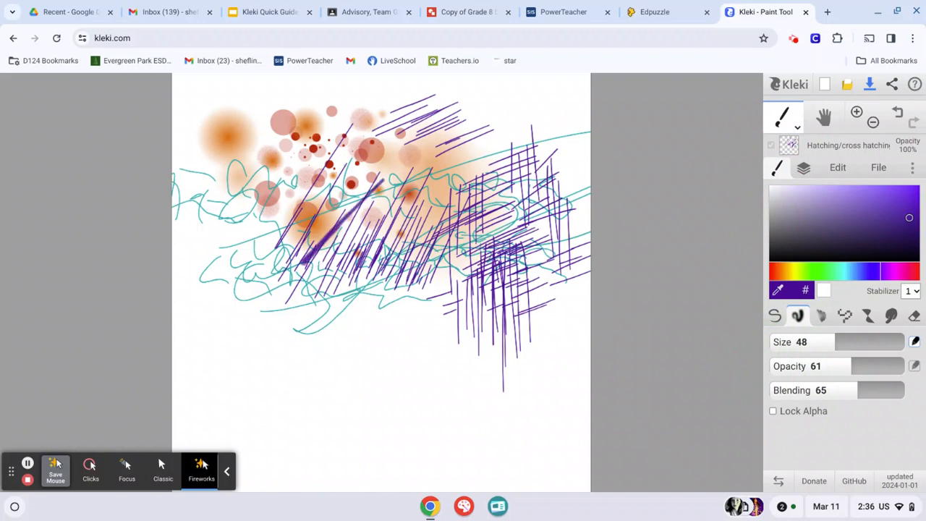
mouse_move(311, 283)
left_mouse_down()
mouse_move(365, 217)
mouse_move(410, 203)
left_mouse_up()
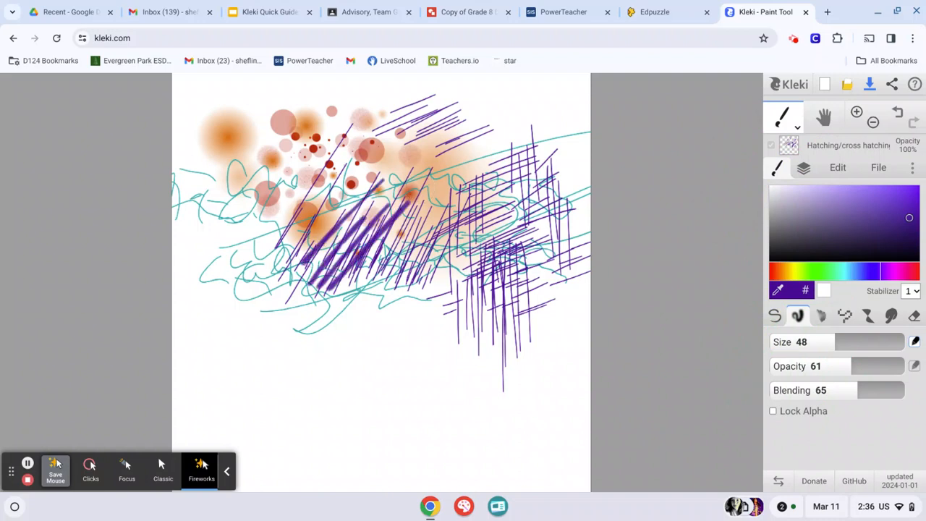
left_click_drag(356, 278, 424, 211)
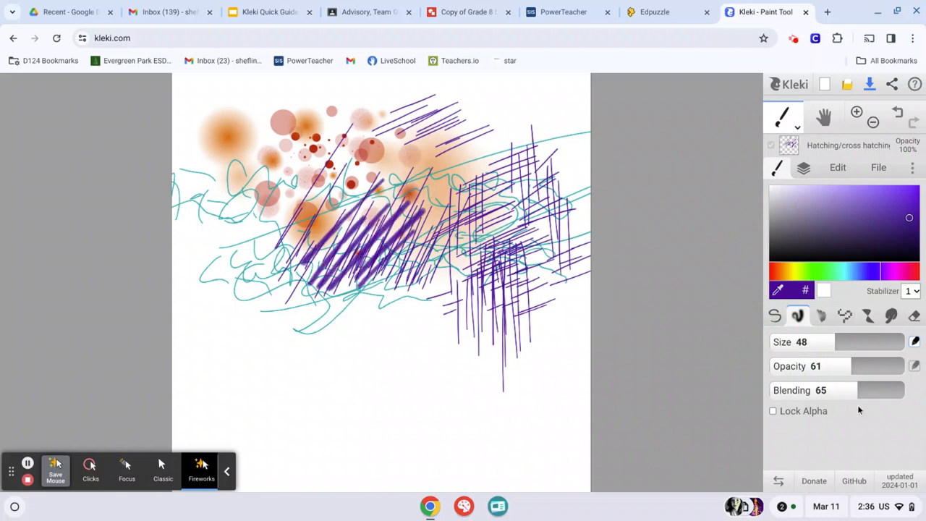
Set the brush's blending to 87 and paint more thick diagonals from the central hatching into the cross-hatched area
left_click_drag(858, 394, 888, 394)
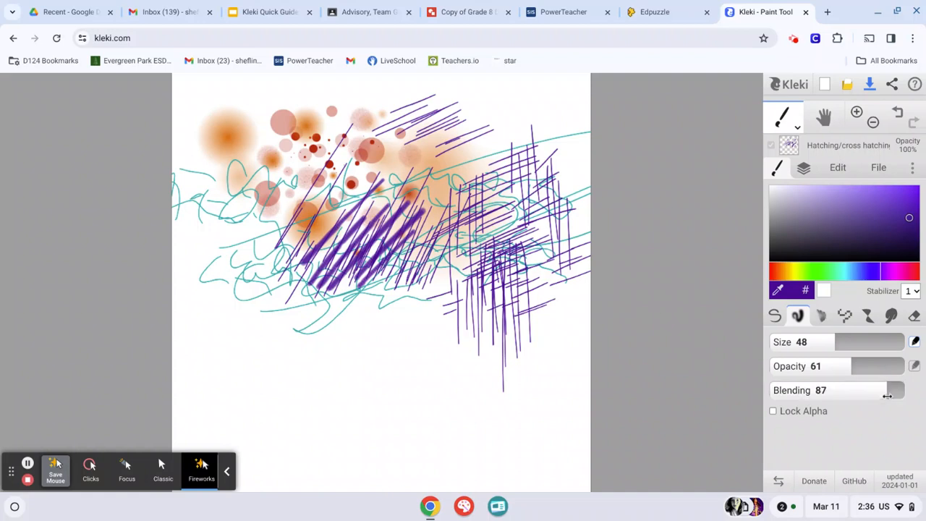
left_click_drag(293, 313, 375, 221)
left_click_drag(352, 304, 430, 218)
left_click_drag(388, 300, 472, 214)
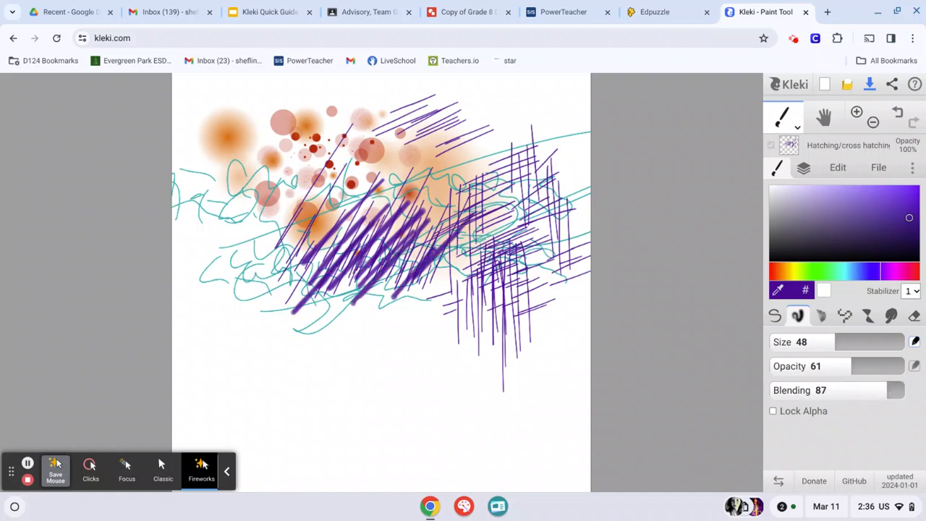
left_click_drag(421, 291, 511, 210)
left_click_drag(452, 298, 530, 202)
mouse_move(476, 157)
left_mouse_down()
mouse_move(421, 207)
mouse_move(427, 248)
left_mouse_up()
left_click_drag(511, 171, 441, 248)
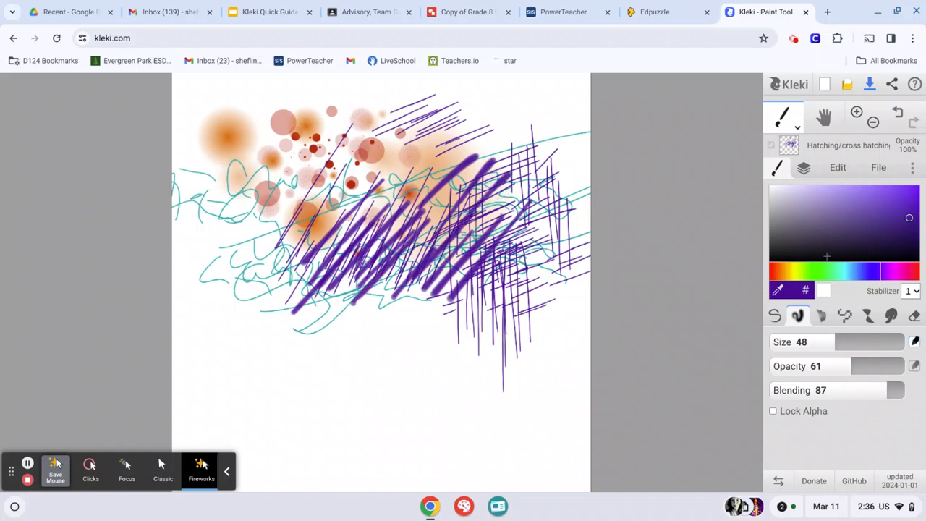
Move the Hatching/cross hatching layer below the Stippling layer, just above Background
left_click(802, 168)
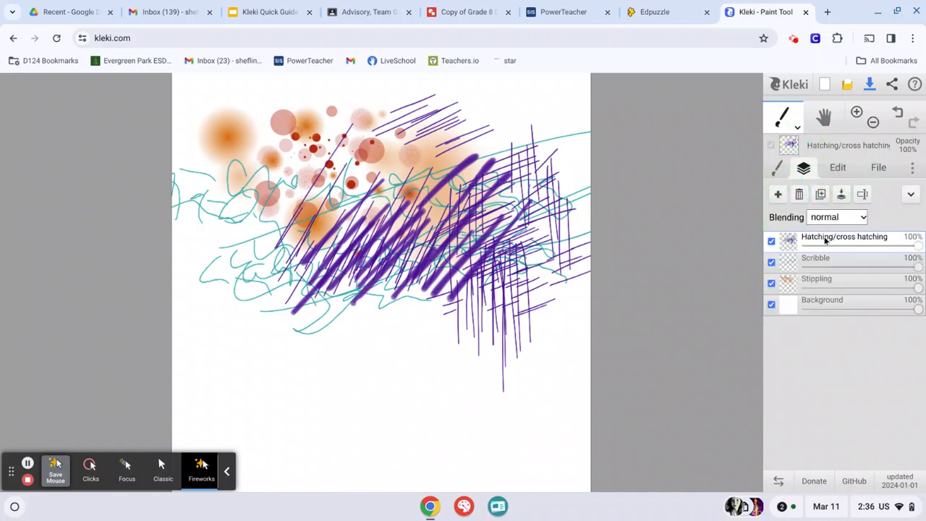
left_click_drag(829, 241, 825, 287)
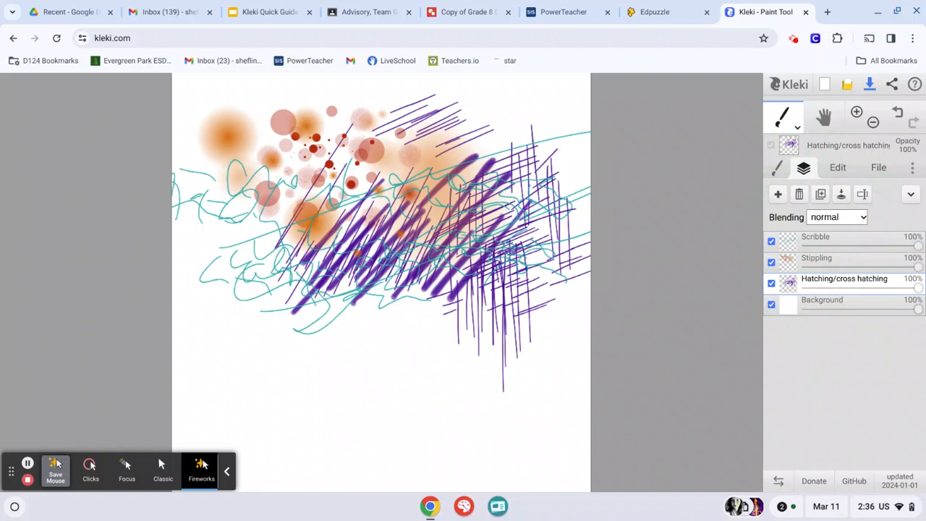
mouse_move(825, 288)
left_mouse_down()
mouse_move(817, 260)
mouse_move(827, 340)
mouse_move(811, 280)
left_mouse_up()
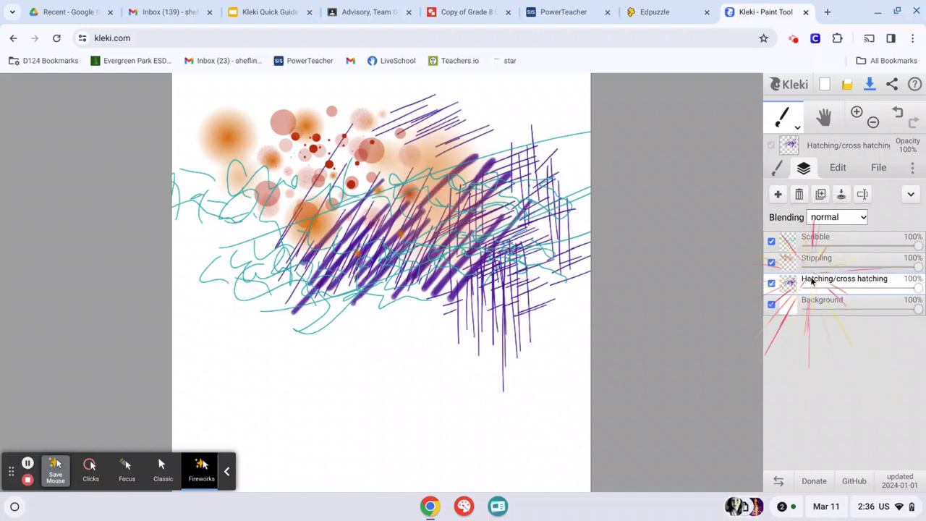